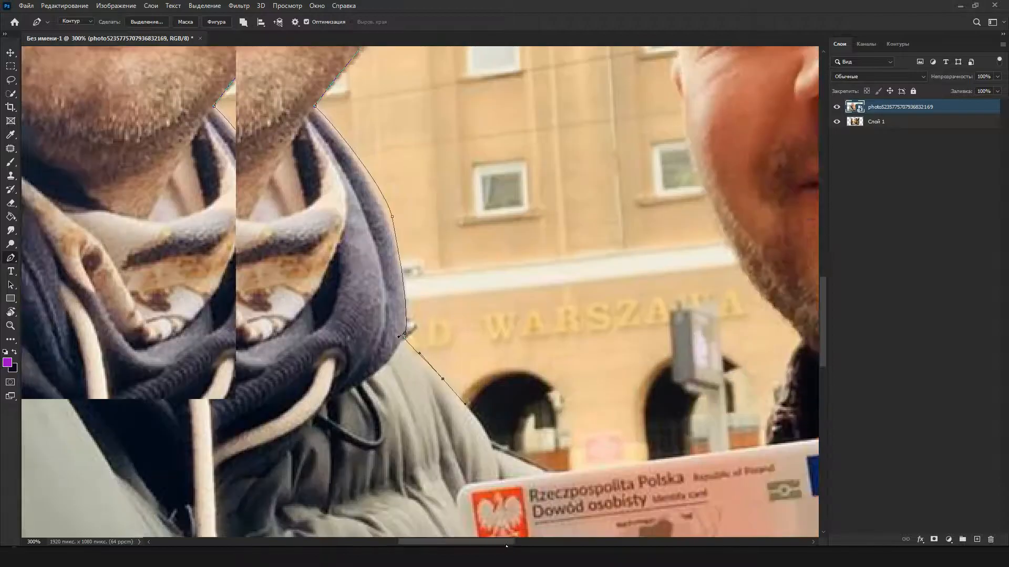
# - Complete the pen outline around the man in the grey jacket and copy his cutout to a new layer
pyautogui.moveTo(297, 405); pyautogui.dragTo(299, 428)
pyautogui.scroll(-5, 320, 431)
pyautogui.click(330, 384)
pyautogui.scroll(-3, 341, 414)
pyautogui.moveTo(464, 542); pyautogui.dragTo(332, 534)
pyautogui.moveTo(823, 388); pyautogui.dragTo(818, 299)
pyautogui.hotkey('ctrl', '-')
pyautogui.hotkey('ctrl', '-')
pyautogui.hotkey('ctrl', '-')
pyautogui.hotkey('ctrl', 'j')
# - On the original photo layer, trace the shoulder and hood of the man holding the card with the Pen tool
pyautogui.click(907, 123)
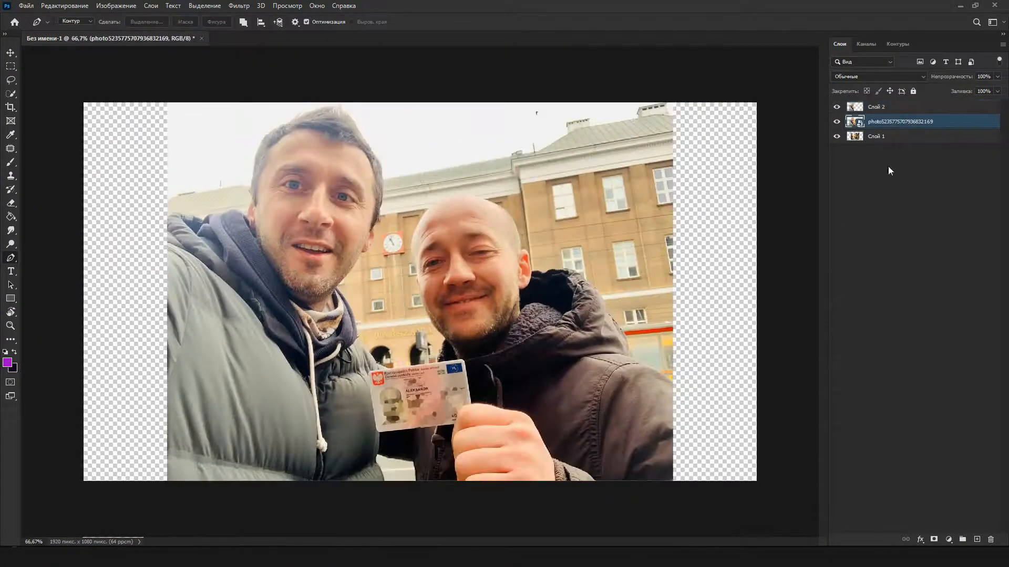
pyautogui.hotkey('ctrl', '+')
pyautogui.hotkey('ctrl', '+')
pyautogui.hotkey('ctrl', '+')
pyautogui.moveTo(420, 542); pyautogui.dragTo(622, 543)
pyautogui.scroll(-6, 568, 368)
pyautogui.click(567, 370)
pyautogui.moveTo(371, 260); pyautogui.dragTo(363, 256)
pyautogui.moveTo(368, 189); pyautogui.dragTo(359, 170)
pyautogui.scroll(3, 261, 99)
pyautogui.click(262, 195)
pyautogui.moveTo(192, 114); pyautogui.dragTo(185, 108)
pyautogui.scroll(2, 203, 118)
# - Continue the pen outline over the hood, around the ear and across the top of the bald man's head
pyautogui.moveTo(625, 542); pyautogui.dragTo(582, 541)
pyautogui.moveTo(437, 143); pyautogui.dragTo(321, 131)
pyautogui.scroll(2, 233, 134)
pyautogui.scroll(4, 185, 138)
pyautogui.moveTo(581, 541); pyautogui.dragTo(506, 542)
pyautogui.scroll(1, 696, 246)
pyautogui.moveTo(694, 306); pyautogui.dragTo(686, 266)
pyautogui.moveTo(646, 203); pyautogui.dragTo(616, 180)
pyautogui.moveTo(535, 141); pyautogui.dragTo(490, 125)
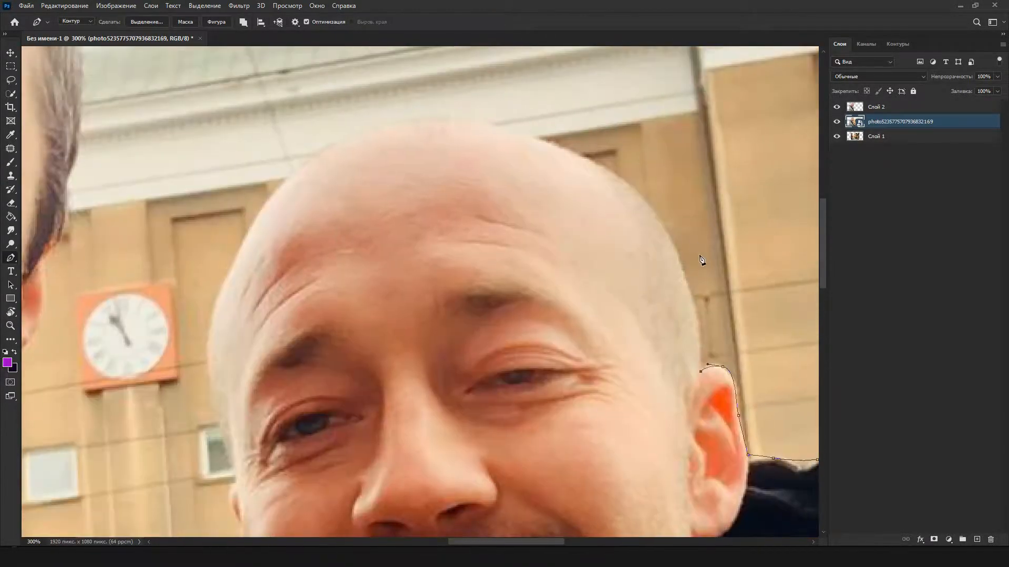
# - Trace the outer edge of the bald man's cheek and jaw down to the chin
pyautogui.moveTo(217, 414); pyautogui.dragTo(219, 417)
pyautogui.scroll(-3, 219, 417)
pyautogui.moveTo(235, 369); pyautogui.dragTo(240, 401)
pyautogui.scroll(-2, 239, 402)
pyautogui.moveTo(246, 369); pyautogui.dragTo(310, 401)
pyautogui.scroll(-3, 250, 389)
pyautogui.scroll(-3, 310, 402)
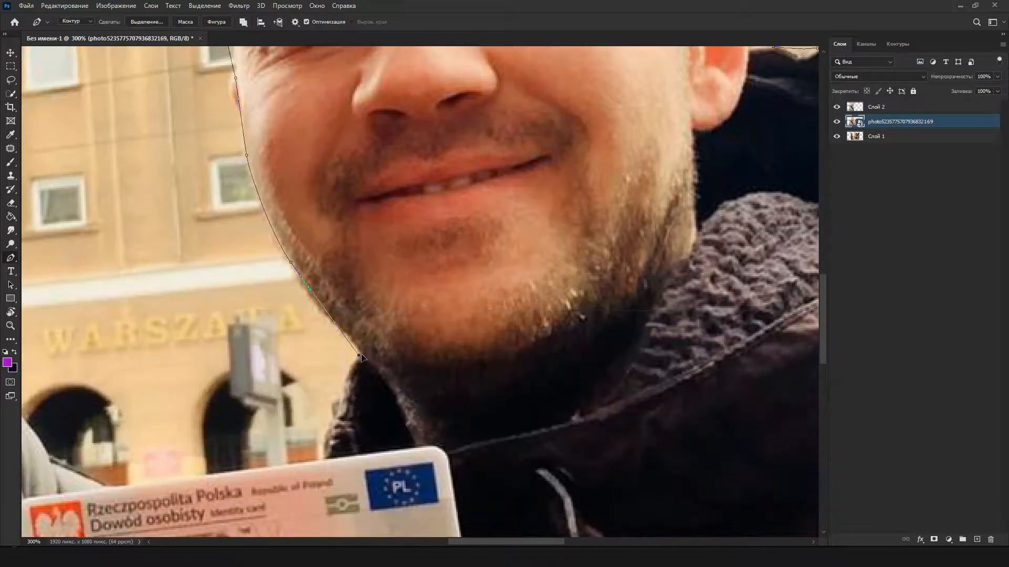
# - Extend the pen outline around the edges of the ID card to where the fingers hold it
pyautogui.scroll(-4, 330, 466)
pyautogui.hscroll(-4, 262, 252)
pyautogui.click(262, 239)
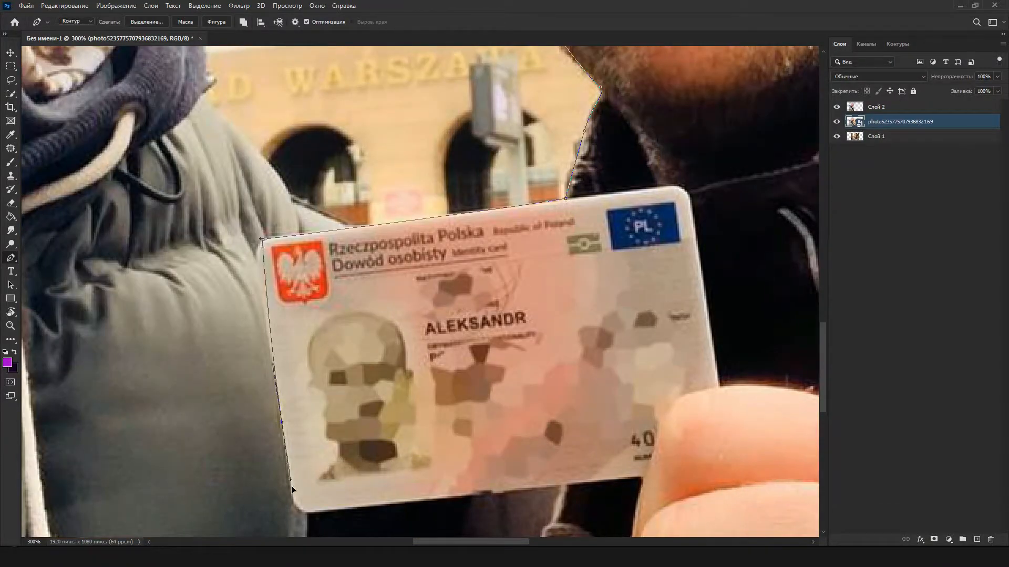
pyautogui.moveTo(308, 511); pyautogui.dragTo(315, 511)
pyautogui.click(647, 477)
# - Finish the outline around the fist and lower jacket, and copy the bald man to a new layer
pyautogui.hscroll(4, 647, 478)
pyautogui.scroll(-3, 500, 518)
pyautogui.moveTo(362, 322); pyautogui.dragTo(358, 332)
pyautogui.scroll(-1, 358, 333)
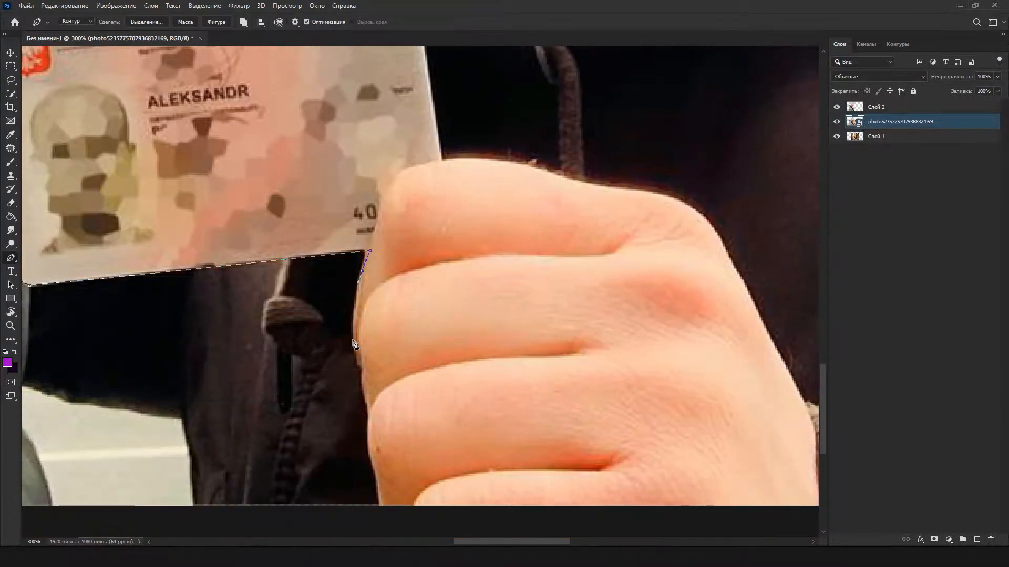
pyautogui.moveTo(543, 542); pyautogui.dragTo(649, 543)
pyautogui.hotkey('ctrl', '-')
pyautogui.hotkey('ctrl', '-')
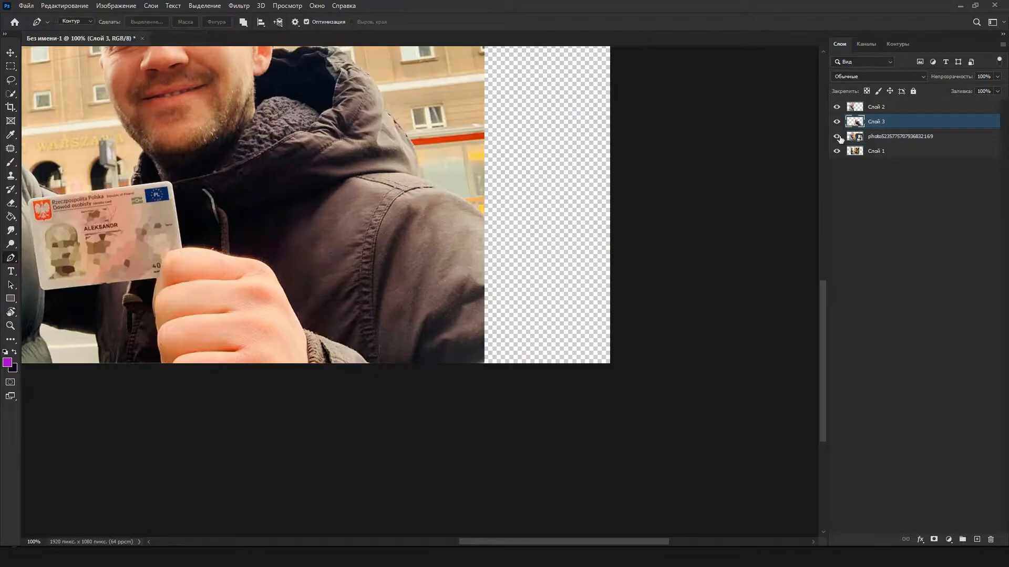
# - Hide the original photo layer and the street background layer
pyautogui.click(836, 136)
pyautogui.hotkey('ctrl', '0')
pyautogui.click(836, 151)
# - Move the bald man's cutout closer to the other man and bring its layer in front
pyautogui.click(880, 122)
pyautogui.hotkey('ctrl', 't')
pyautogui.moveTo(581, 324); pyautogui.dragTo(531, 325)
pyautogui.press('Return')
pyautogui.hotkey('ctrl', ']')
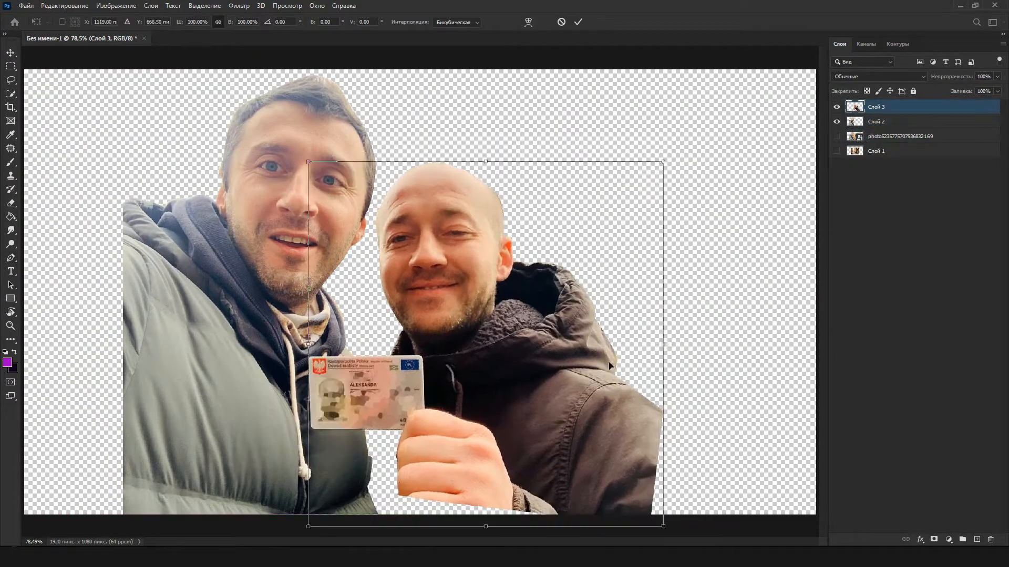
pyautogui.hotkey('ctrl', 't')
pyautogui.moveTo(476, 223); pyautogui.dragTo(484, 211)
pyautogui.press('Return')
pyautogui.hotkey('ctrl', '+')
pyautogui.hotkey('ctrl', '+')
pyautogui.hotkey('ctrl', '0')
# - Scale both cutout layers together to about 109%, rotate them about 1.2°, and place them against the canvas's left edge
pyautogui.keyDown('ctrl'); pyautogui.click(877, 122); pyautogui.keyUp('ctrl')
pyautogui.hotkey('ctrl', 't')
pyautogui.moveTo(472, 409); pyautogui.dragTo(397, 375)
pyautogui.hotkey('ctrl', '-')
pyautogui.hotkey('ctrl', '-')
pyautogui.moveTo(516, 306); pyautogui.dragTo(549, 306)
pyautogui.moveTo(534, 314)
pyautogui.mouseDown()
pyautogui.moveTo(520, 318)
pyautogui.moveTo(552, 319)
pyautogui.mouseUp()
pyautogui.moveTo(468, 320); pyautogui.dragTo(477, 326)
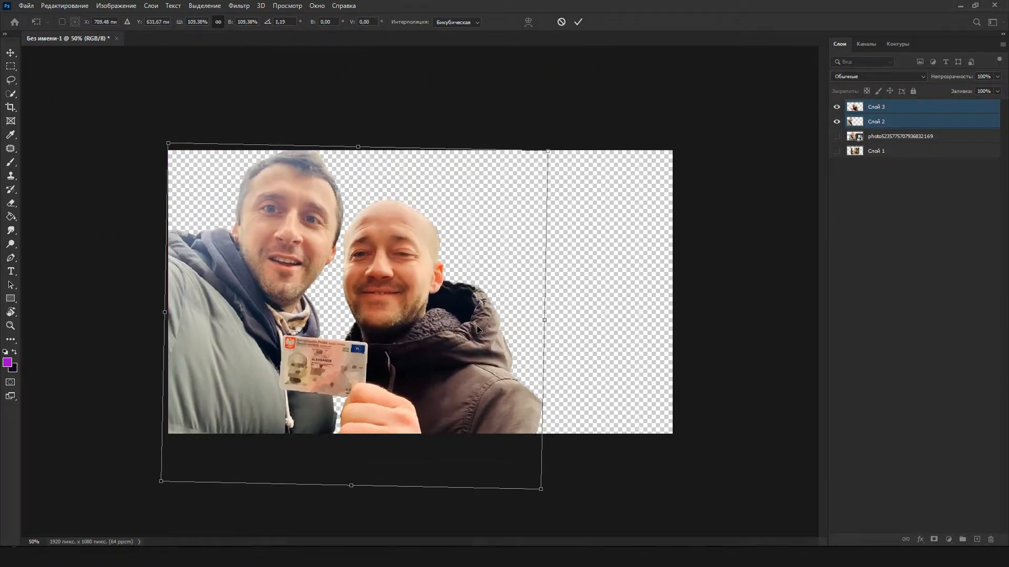
pyautogui.press('Return')
pyautogui.hotkey('ctrl', '+')
pyautogui.hotkey('ctrl', '+')
pyautogui.hotkey('ctrl', '+')
pyautogui.hotkey('ctrl', '0')
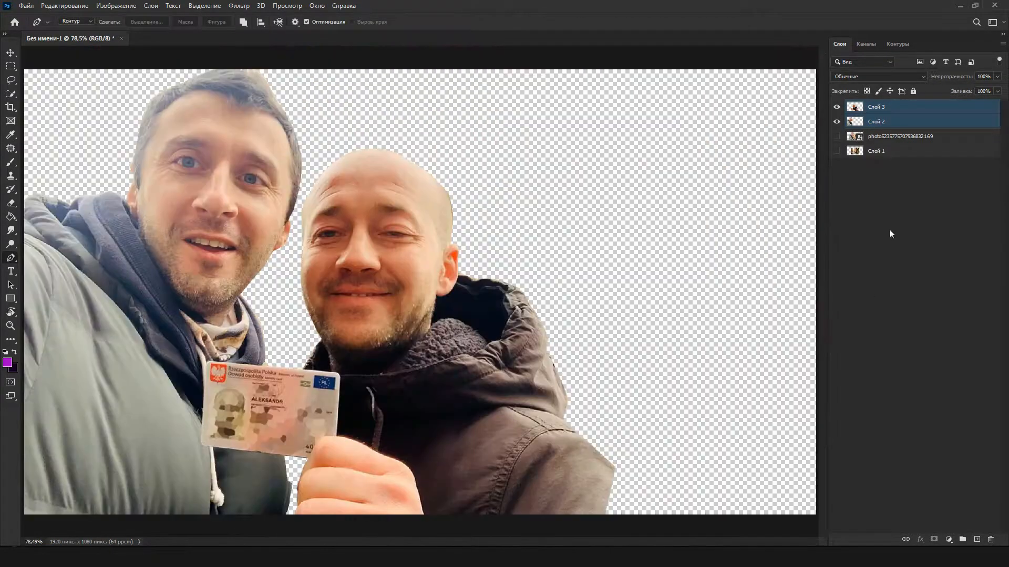
# - Show the street background layer and transform it to fit behind the two men
pyautogui.click(836, 150)
pyautogui.click(876, 150)
pyautogui.hotkey('ctrl', 't')
pyautogui.hotkey('ctrl', '-')
pyautogui.hotkey('ctrl', '-')
pyautogui.moveTo(688, 283); pyautogui.dragTo(727, 279)
pyautogui.press('Return')
# - Blur the street background with a Gaussian Blur radius of 7.2 pixels
pyautogui.click(239, 6)
pyautogui.click(410, 158)
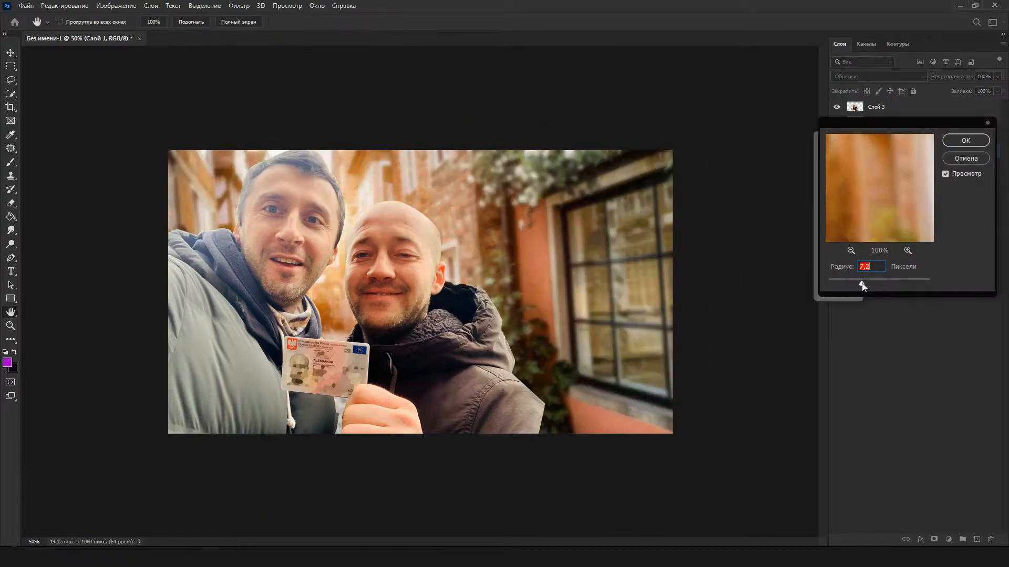
pyautogui.click(966, 140)
# - Darken the street background with a dark Color Overlay effect at reduced opacity
pyautogui.doubleClick(935, 151)
pyautogui.click(629, 403)
pyautogui.click(863, 329)
pyautogui.click(710, 465)
pyautogui.press('Return')
pyautogui.moveTo(804, 344); pyautogui.dragTo(777, 349)
pyautogui.press('Return')
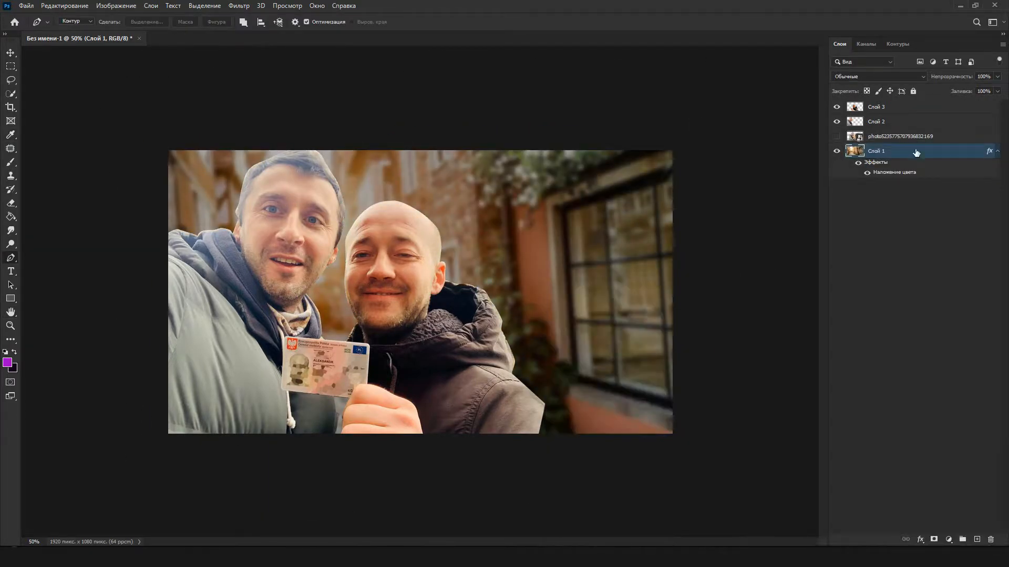
# - Draw a closed pen outline around the ID card and the hand holding it
pyautogui.scroll(4, 422, 433)
pyautogui.scroll(5, 261, 210)
pyautogui.hscroll(-5, 261, 210)
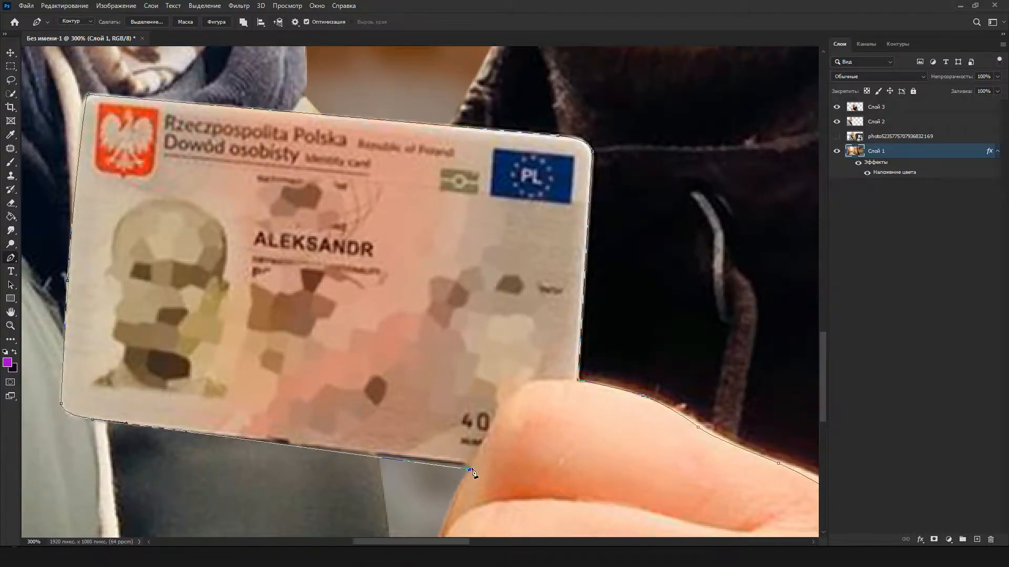
pyautogui.scroll(-3, 472, 469)
pyautogui.click(431, 466)
pyautogui.hscroll(5, 431, 466)
pyautogui.click(323, 528)
pyautogui.hotkey('ctrl', 'Return')
pyautogui.hotkey('ctrl', 'j')
pyautogui.hotkey('ctrl', '0')
pyautogui.moveTo(890, 151); pyautogui.dragTo(889, 105)
pyautogui.hotkey('ctrl', 'z')
pyautogui.hotkey('ctrl', 'z')
pyautogui.hotkey('ctrl', 'z')
pyautogui.hotkey('ctrl', 'z')
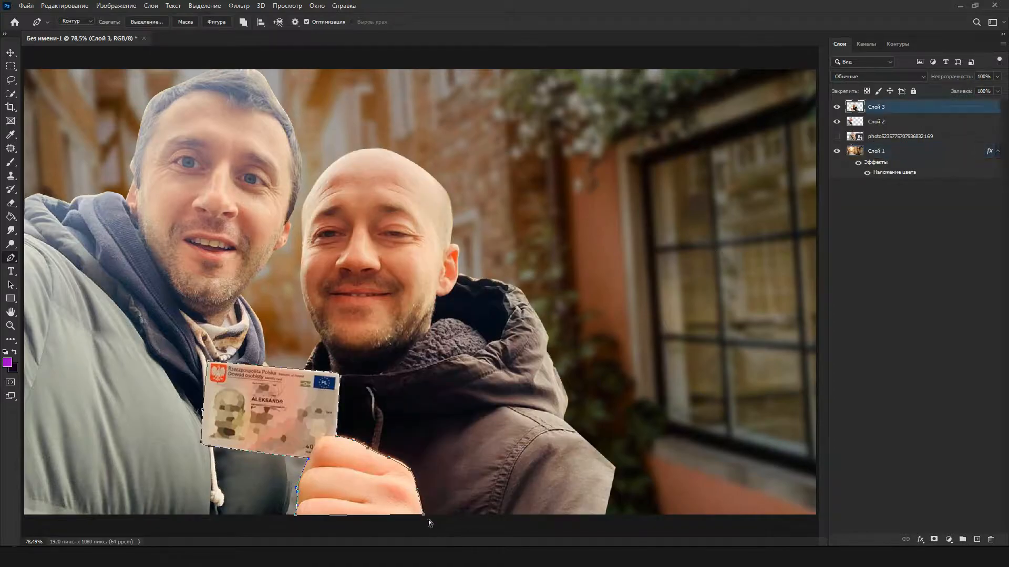
# - Merge the two men's cutout layers into a single layer
pyautogui.click(873, 120)
pyautogui.click(239, 6)
pyautogui.keyDown('shift'); pyautogui.click(893, 136); pyautogui.keyUp('shift')
pyautogui.rightClick(904, 134)
pyautogui.click(743, 414)
# - Adjust the merged layer of the men with the Camera Raw filter, including a noise reduction of 71
pyautogui.click(239, 6)
pyautogui.click(267, 67)
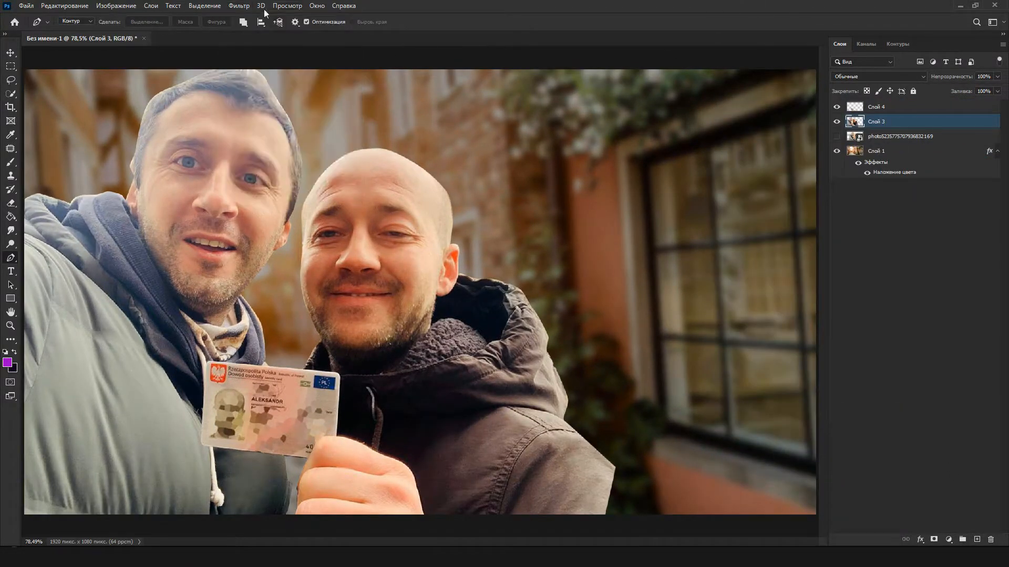
pyautogui.click(238, 6)
pyautogui.click(266, 67)
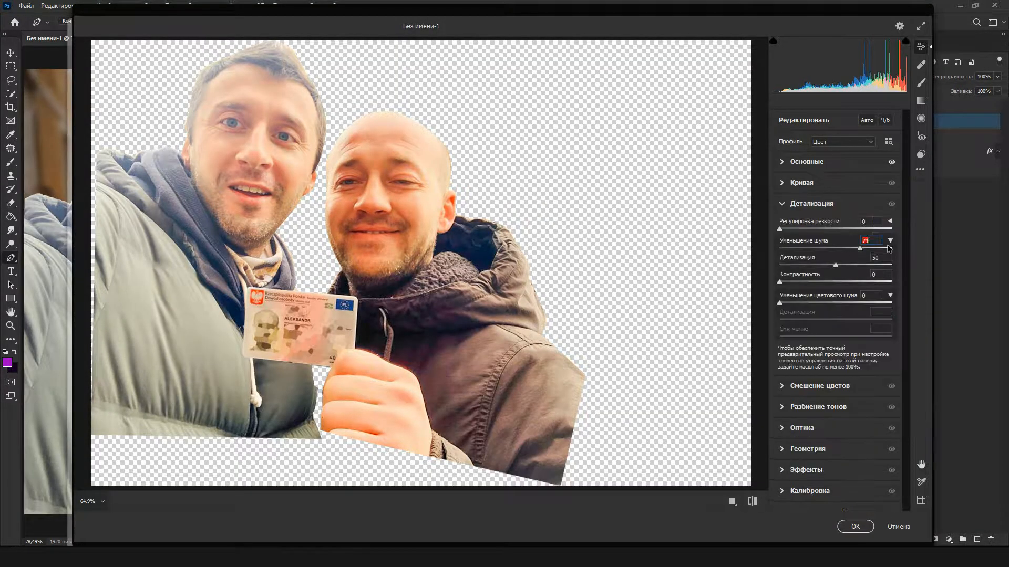
pyautogui.click(854, 526)
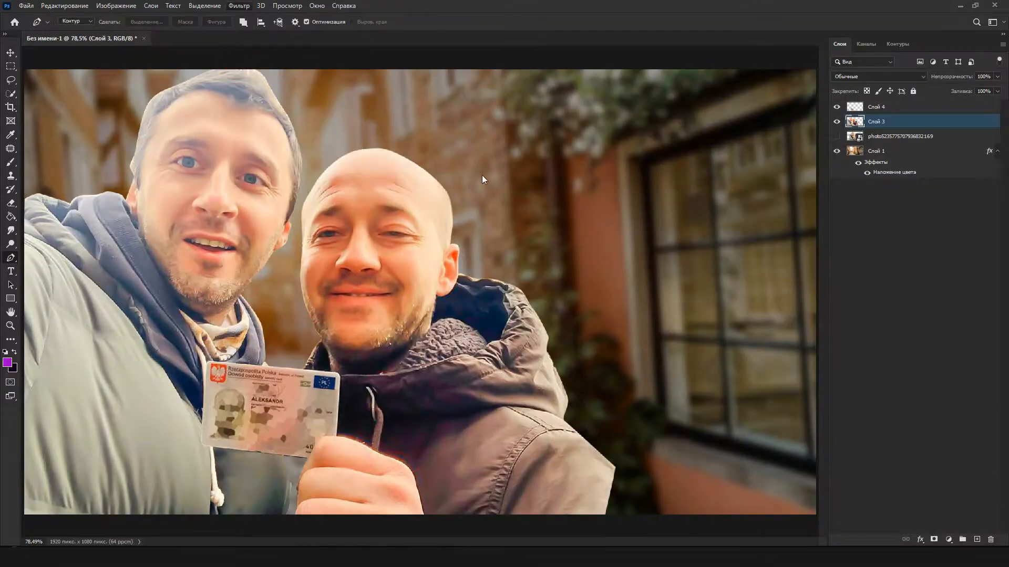
pyautogui.hotkey('ctrl', 'shift', 'a')
pyautogui.click(854, 527)
# - Filter the hand-and-card layer and enlarge it to about 131% with a rotation of about 1.9°
pyautogui.click(881, 110)
pyautogui.click(242, 5)
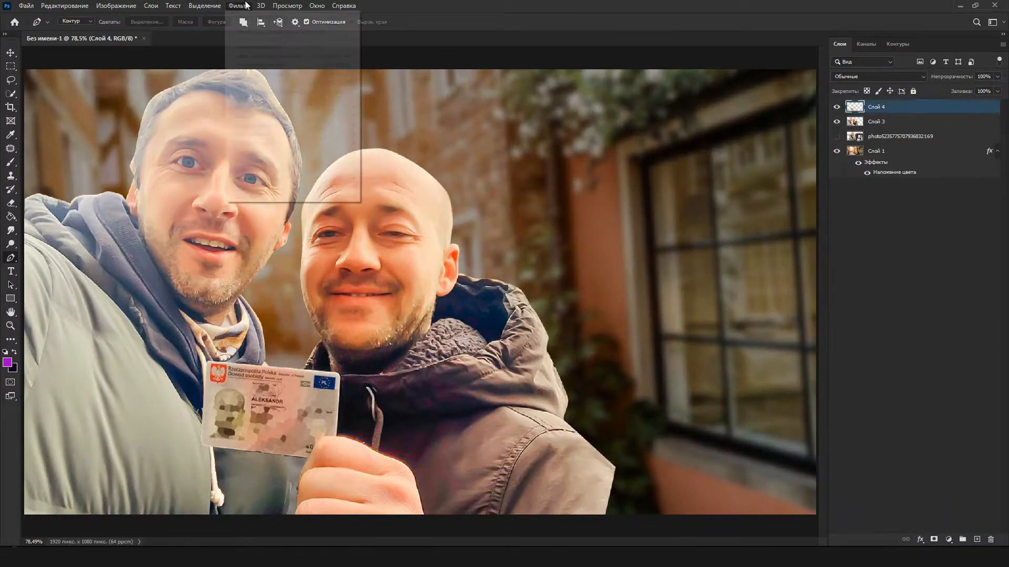
pyautogui.click(254, 77)
pyautogui.hotkey('ctrl', 't')
pyautogui.moveTo(405, 389); pyautogui.dragTo(397, 370)
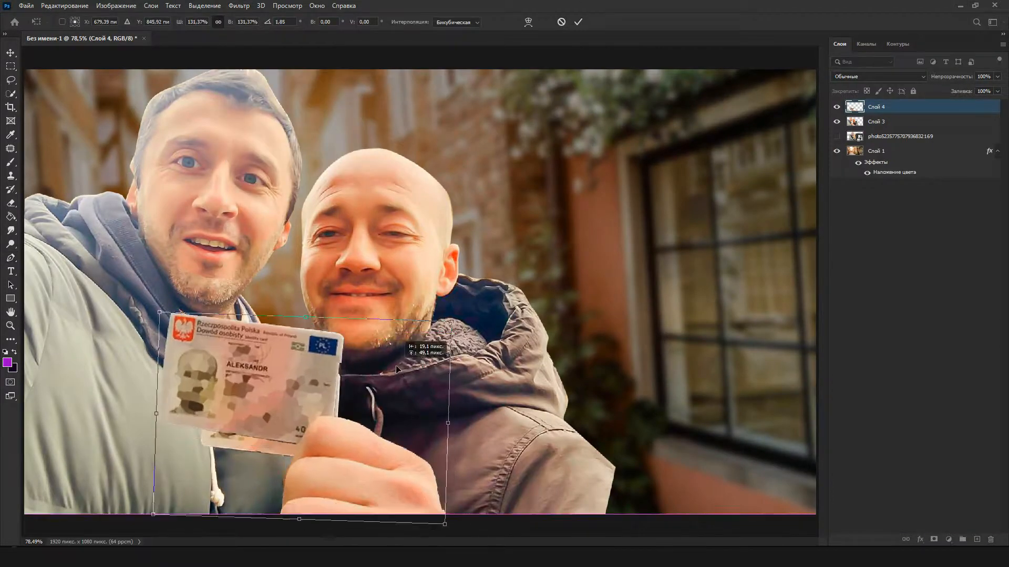
pyautogui.press('Return')
# - Add a new layer above the hidden original photo layer and choose an orange foreground color
pyautogui.press('p')
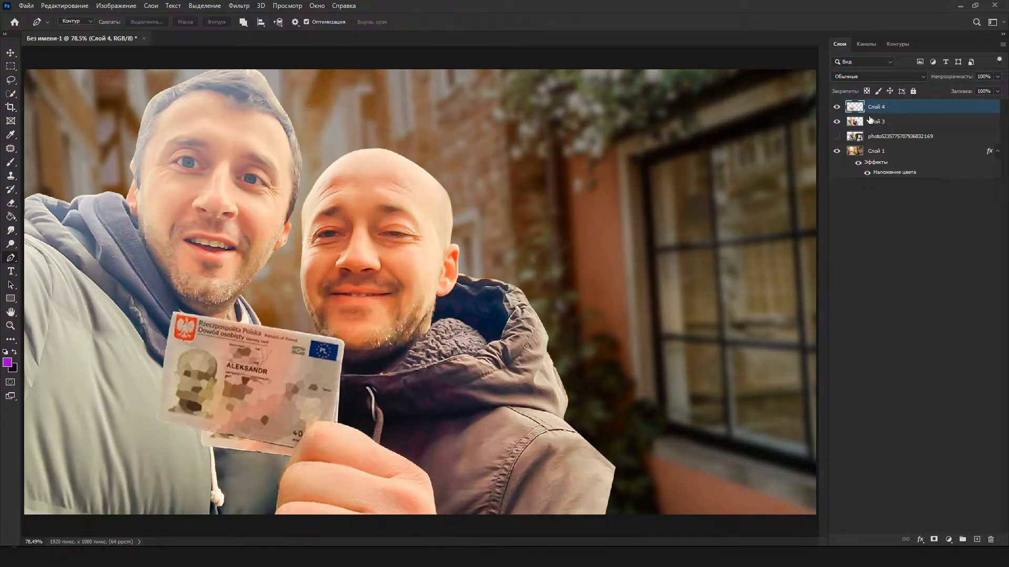
pyautogui.click(887, 136)
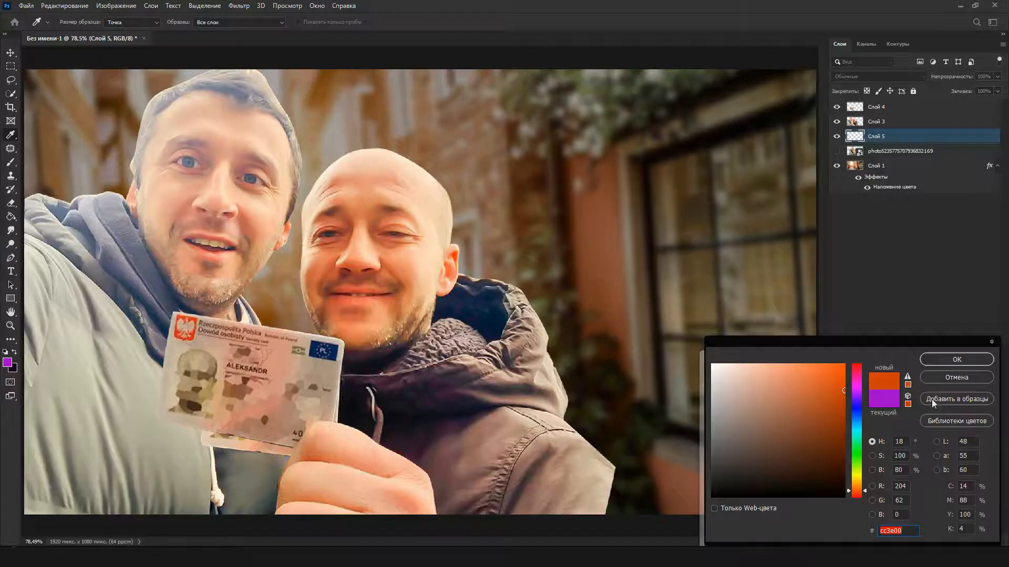
pyautogui.press('Return')
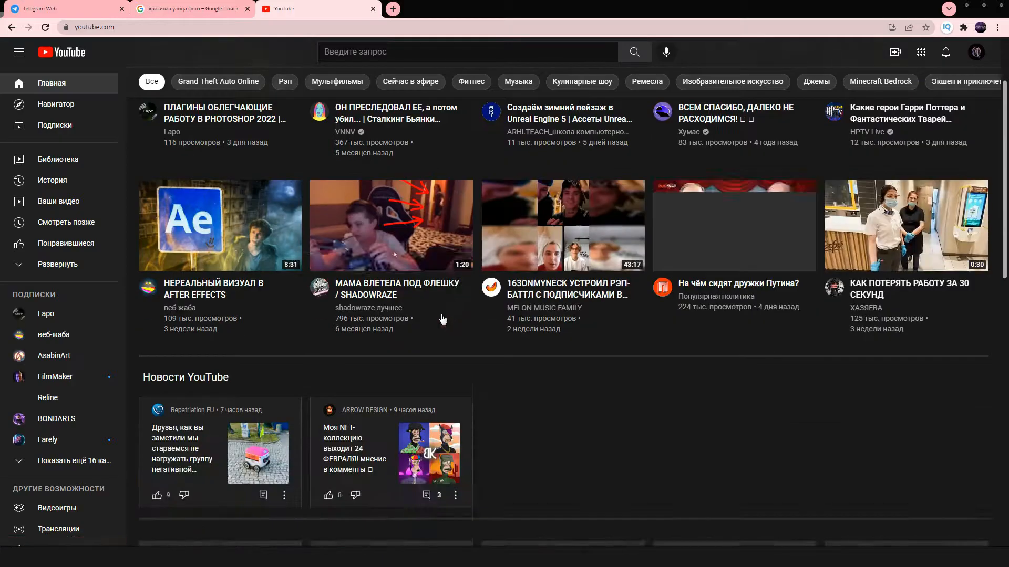
pyautogui.scroll(-3, 451, 311)
pyautogui.click(64, 397)
pyautogui.scroll(-1, 78, 368)
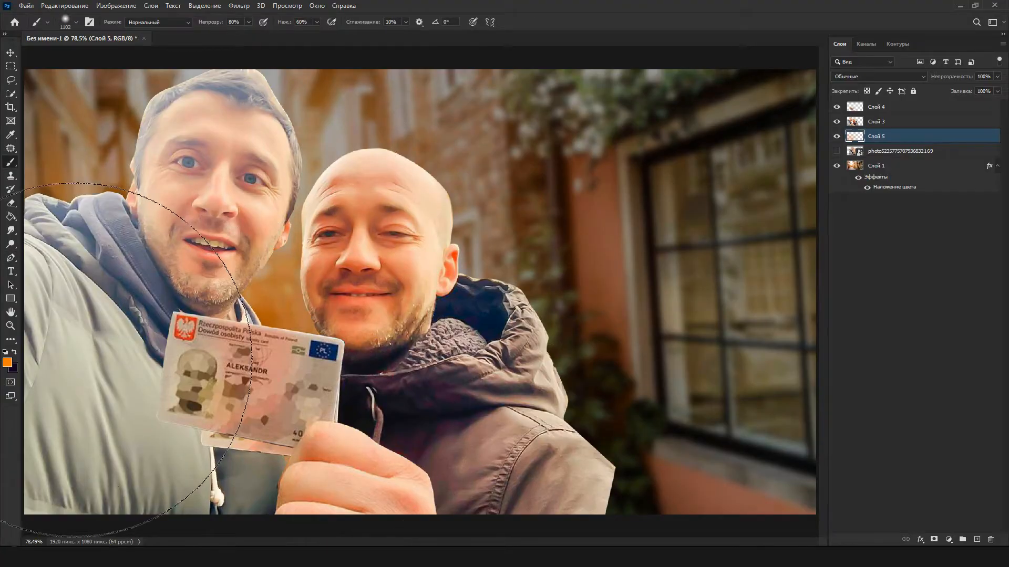
# - Brush an orange glow behind the men, and add a Color Dodge (Осветление основы) layer with a smaller soft brush
pyautogui.moveTo(75, 360); pyautogui.dragTo(136, 426)
pyautogui.click(977, 541)
pyautogui.click(76, 22)
pyautogui.moveTo(105, 38); pyautogui.dragTo(63, 38)
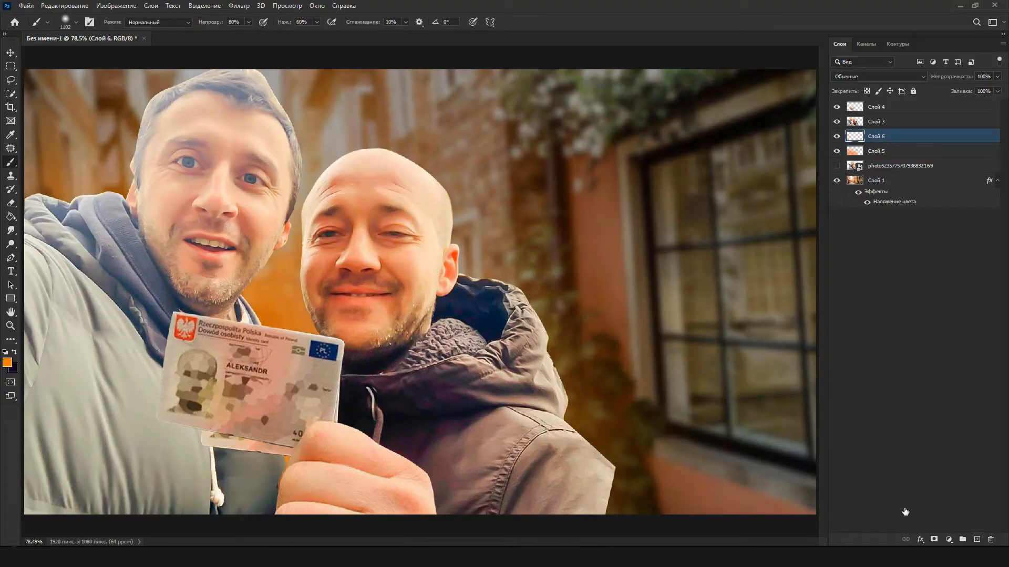
pyautogui.click(879, 76)
pyautogui.click(861, 168)
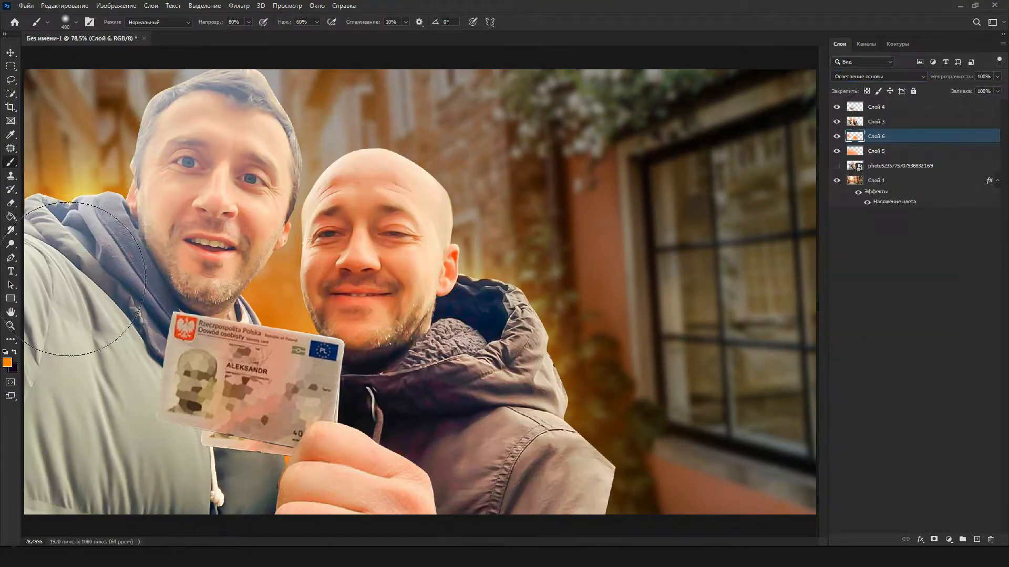
# - Set the blend mode of layer Слой 7 to Color Dodge and paint a brighter orange glow around the men
pyautogui.click(879, 76)
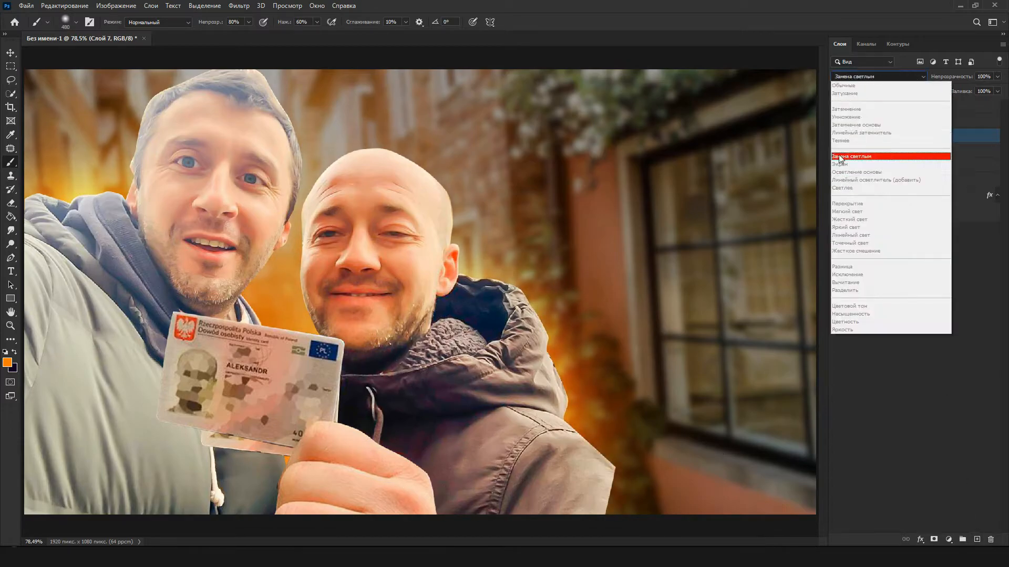
pyautogui.click(862, 168)
pyautogui.moveTo(79, 184)
pyautogui.mouseDown()
pyautogui.moveTo(284, 462)
pyautogui.moveTo(441, 337)
pyautogui.mouseUp()
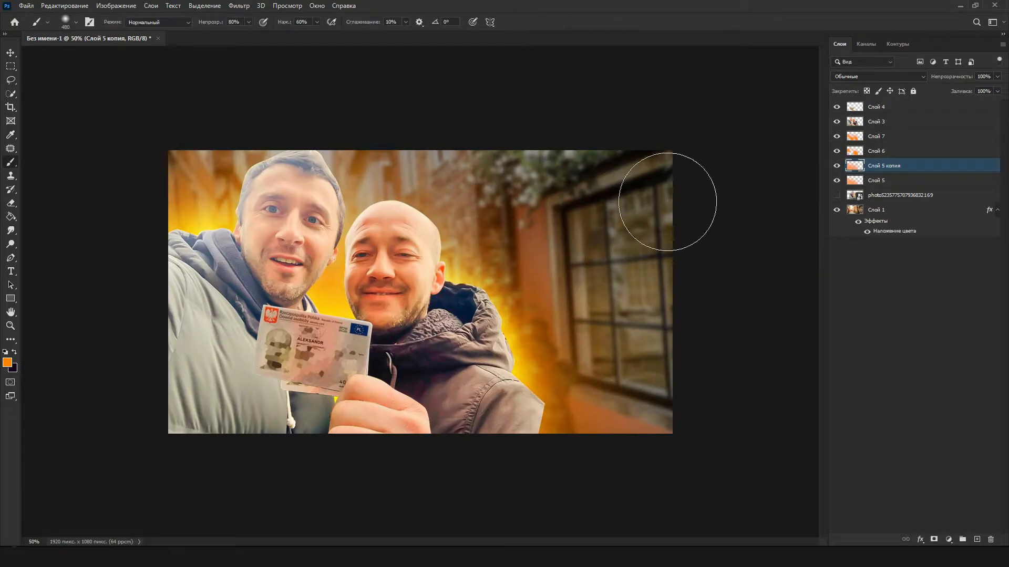
# - Set up a soft Eraser at 17% opacity for the duplicated glow layer Слой 5 копия
pyautogui.click(66, 22)
pyautogui.moveTo(111, 56); pyautogui.dragTo(115, 55)
pyautogui.press('Return')
pyautogui.press('1')
pyautogui.press('7')
pyautogui.click(851, 151)
pyautogui.click(851, 169)
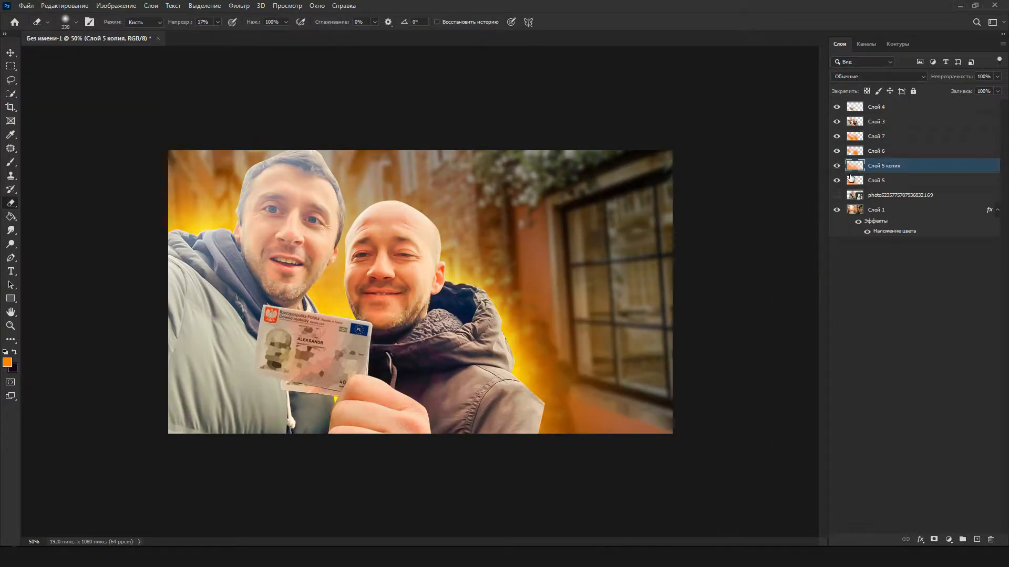
# - Add a new layer above Слой 7 and set the Brush to white for the glow behind the men
pyautogui.click(876, 136)
pyautogui.click(976, 539)
pyautogui.press('b')
pyautogui.press('d')
pyautogui.press('x')
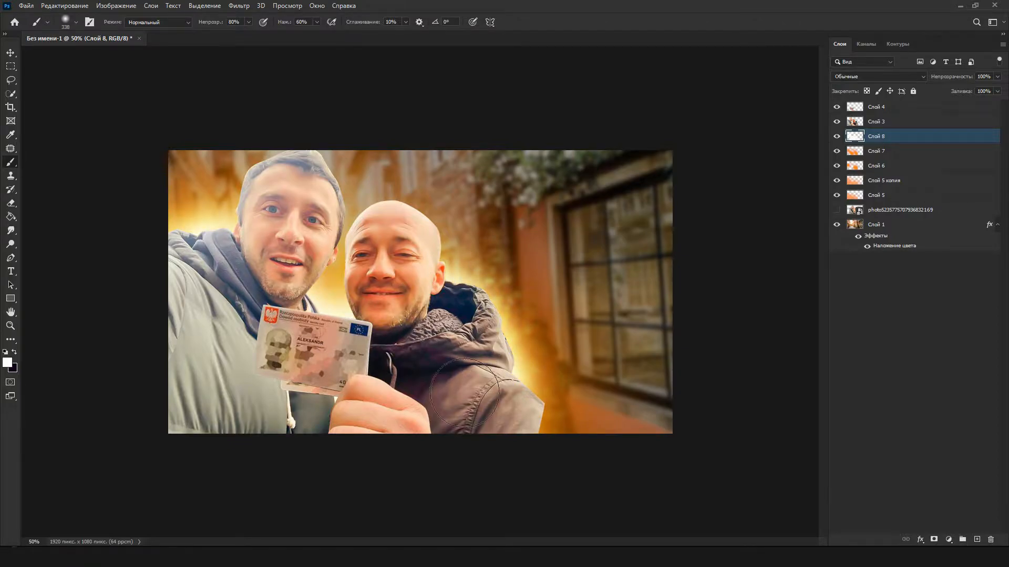
# - Group the glow layers and add a new layer clipped to Слой 3
pyautogui.keyDown('shift'); pyautogui.click(887, 193); pyautogui.keyUp('shift')
pyautogui.hotkey('ctrl', 'g')
pyautogui.click(876, 122)
pyautogui.click(977, 540)
pyautogui.hotkey('alt', 'ctrl', 'g')
# - Set the foreground colour to orange and brush a soft glow onto the clipped layer with a smaller brush
pyautogui.click(8, 362)
pyautogui.press('Return')
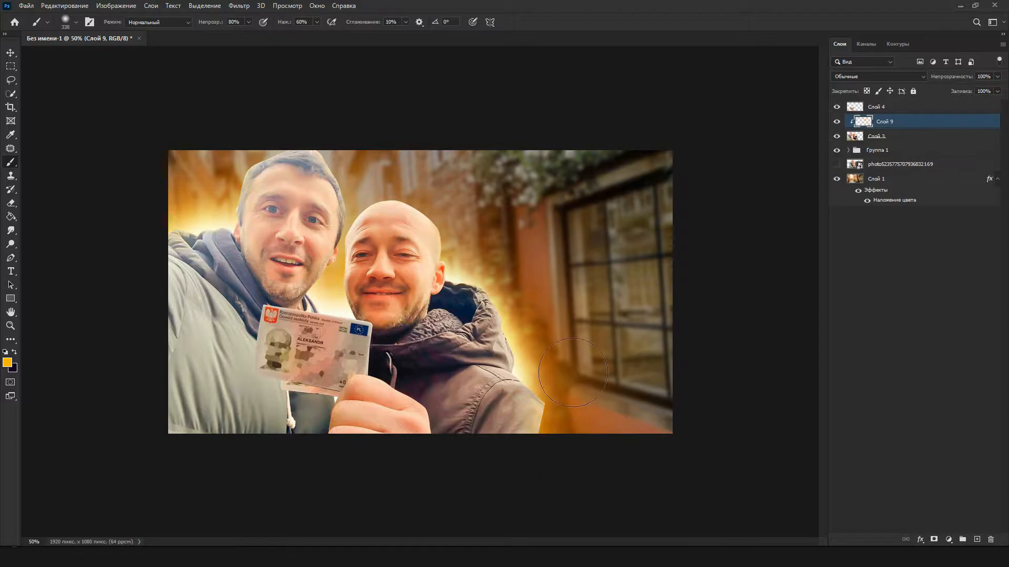
pyautogui.press('[')
pyautogui.press('[')
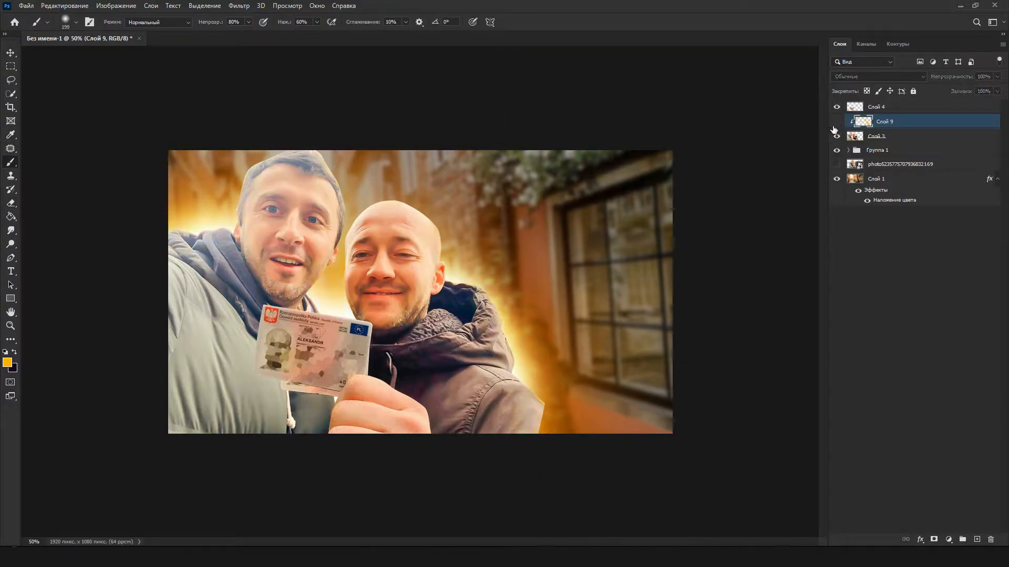
# - Add a new layer beneath Слой 3 for a Pen-drawn patch that extends the bald man's cut-off sleeve
pyautogui.click(878, 137)
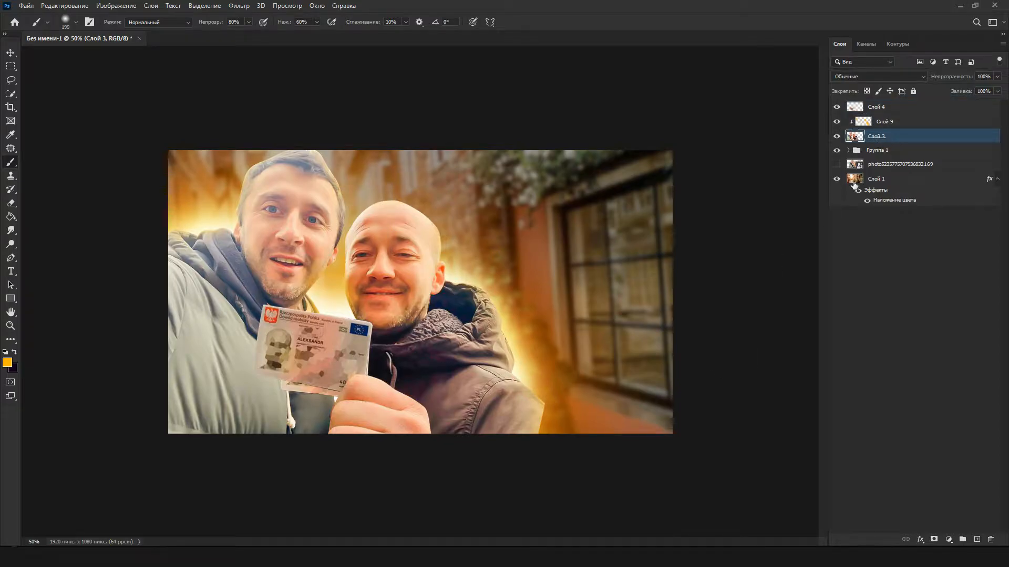
pyautogui.hotkey('ctrl', '1')
pyautogui.hscroll(5, 355, 408)
pyautogui.hotkey('ctrl', 'shift', 'alt', 'n')
pyautogui.press('p')
pyautogui.moveTo(877, 136); pyautogui.dragTo(904, 154)
# - Fit the patch to the sleeve's cut-off edge and smudge the seam on Слой 3 at 35% intensity
pyautogui.hotkey('ctrl', 't')
pyautogui.moveTo(377, 358); pyautogui.dragTo(395, 362)
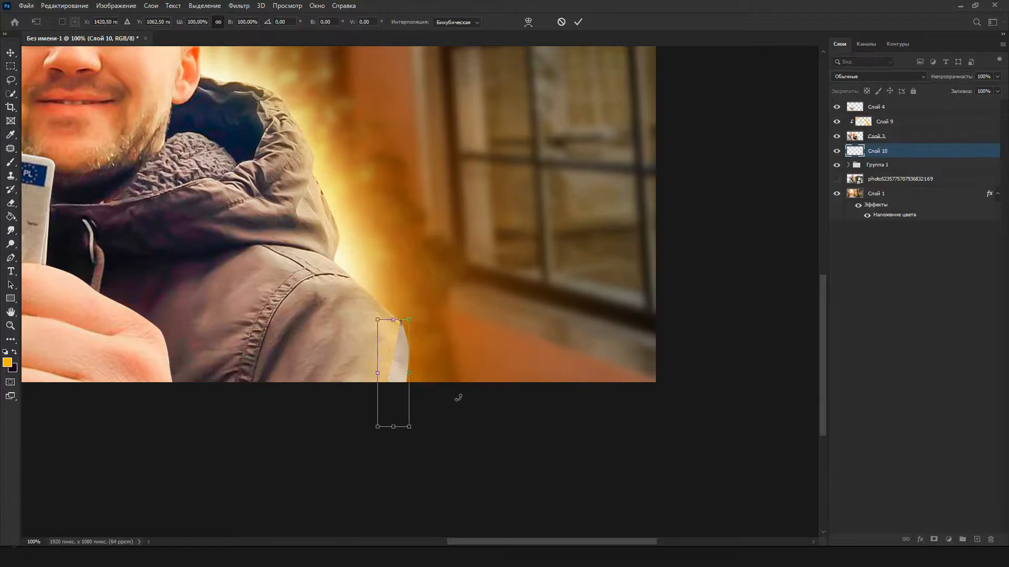
pyautogui.press('Return')
pyautogui.press('Delete')
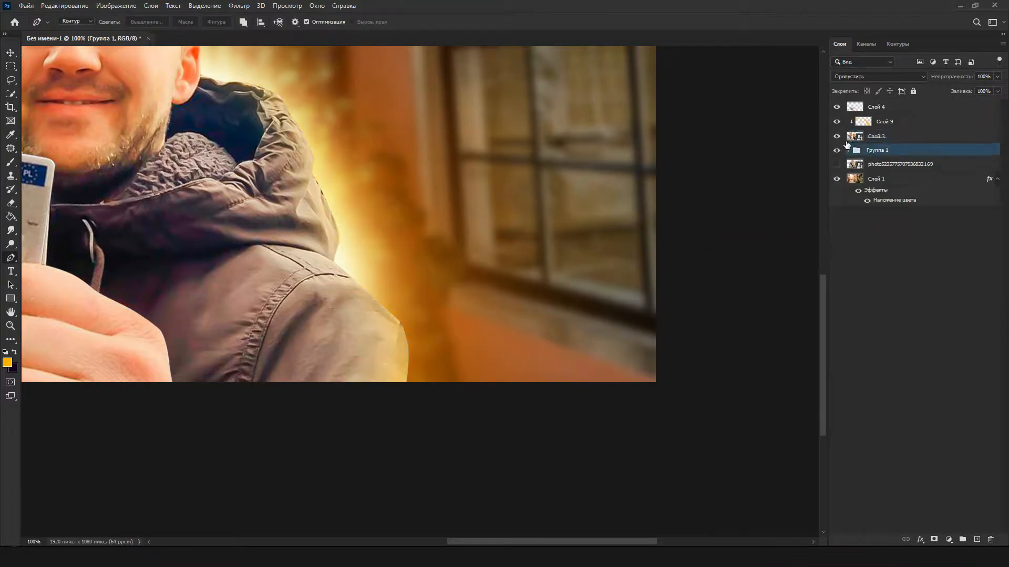
pyautogui.click(846, 140)
pyautogui.press('r')
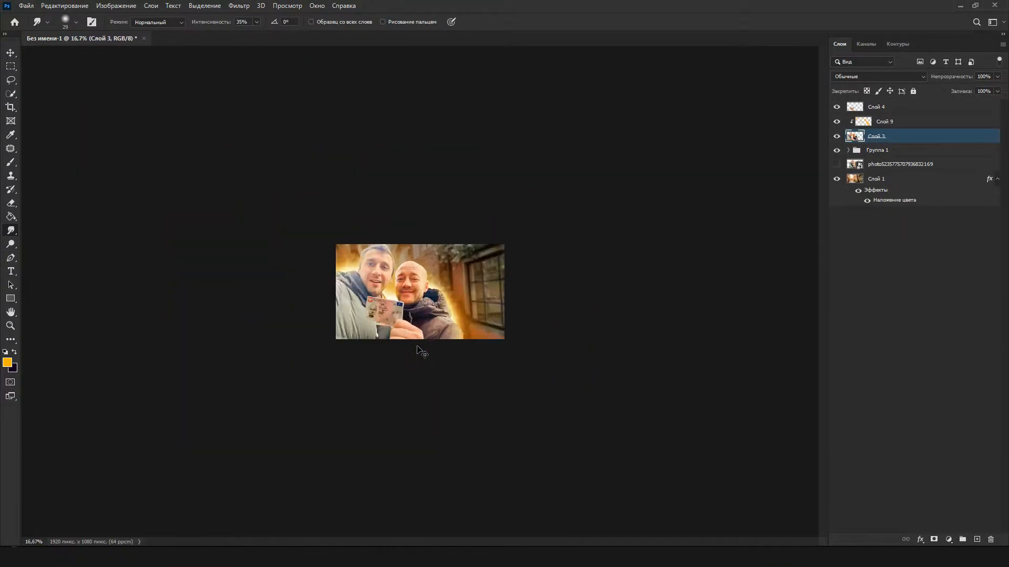
# - Cover the background with a soft orange layer above Слой 1, set it to Overlay (Перекрытие) and adjust its colour
pyautogui.click(76, 22)
pyautogui.click(878, 77)
pyautogui.click(862, 203)
pyautogui.click(116, 5)
pyautogui.click(284, 83)
pyautogui.moveTo(822, 206); pyautogui.dragTo(827, 214)
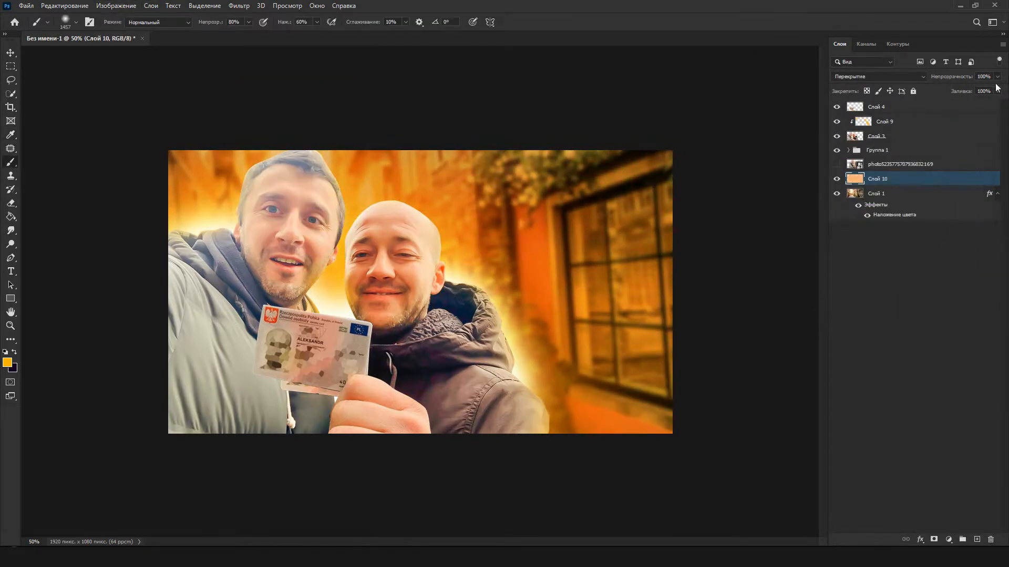
# - Add a new layer above Слой 9 and give the gradient map an orange preset from the Gradienty_sobaki_kult set
pyautogui.click(888, 110)
pyautogui.hotkey('ctrl', 'shift', 'alt', 'n')
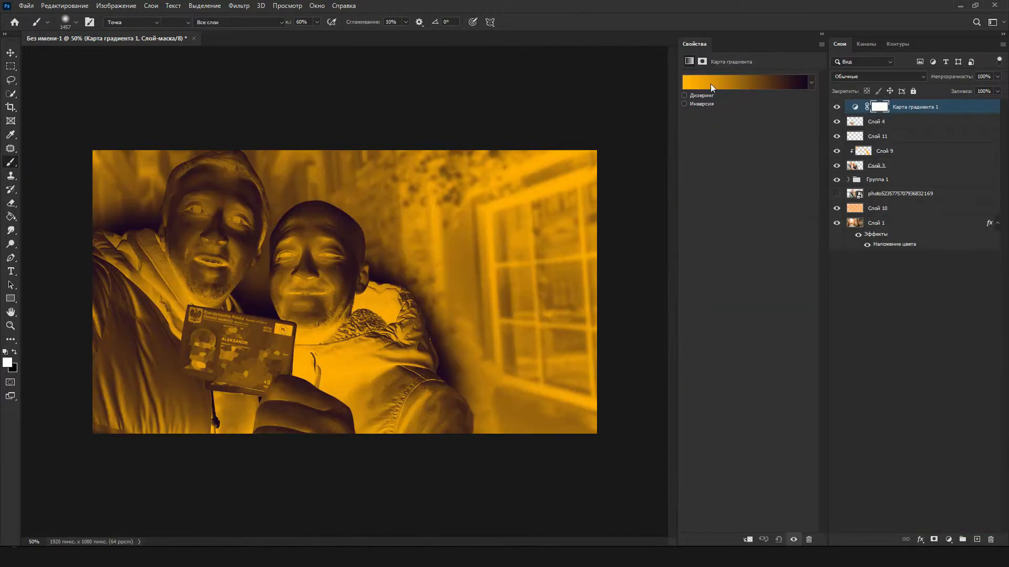
pyautogui.click(711, 84)
pyautogui.click(800, 197)
pyautogui.click(834, 197)
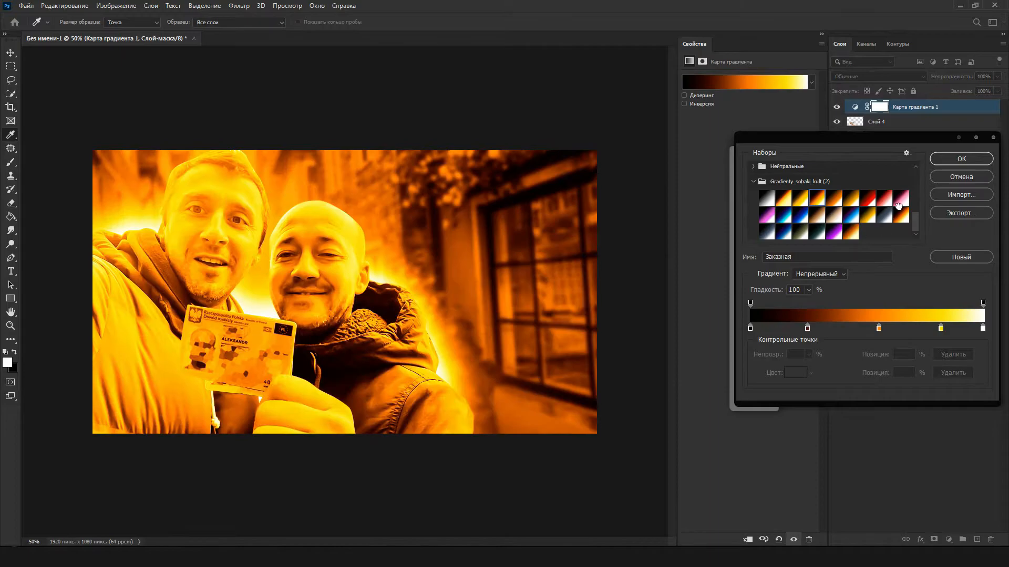
pyautogui.click(851, 231)
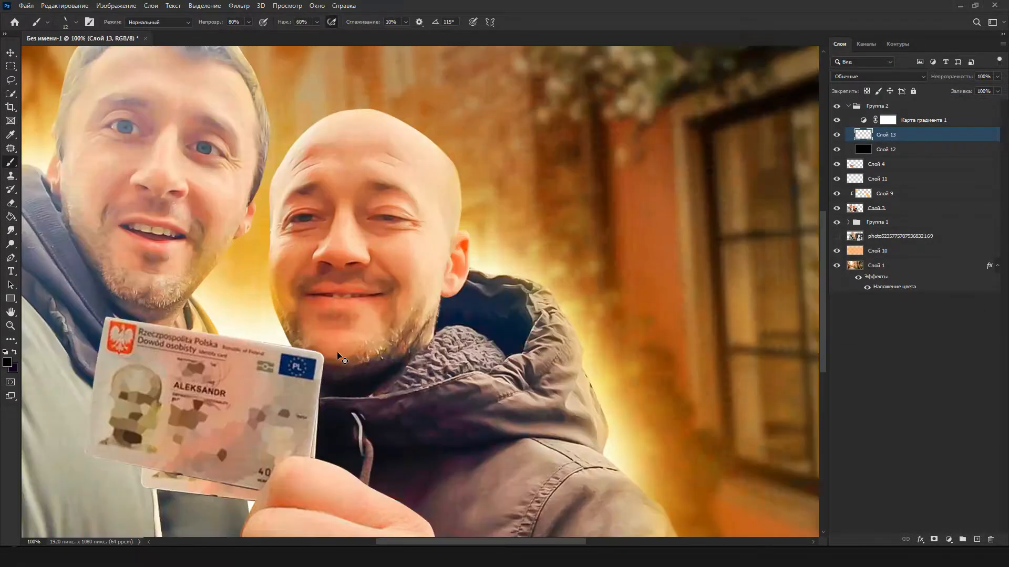
# - Set an angled brush to white and paint rim light along the left man's jacket shoulder and folds on Слой 13
pyautogui.scroll(4, 340, 357)
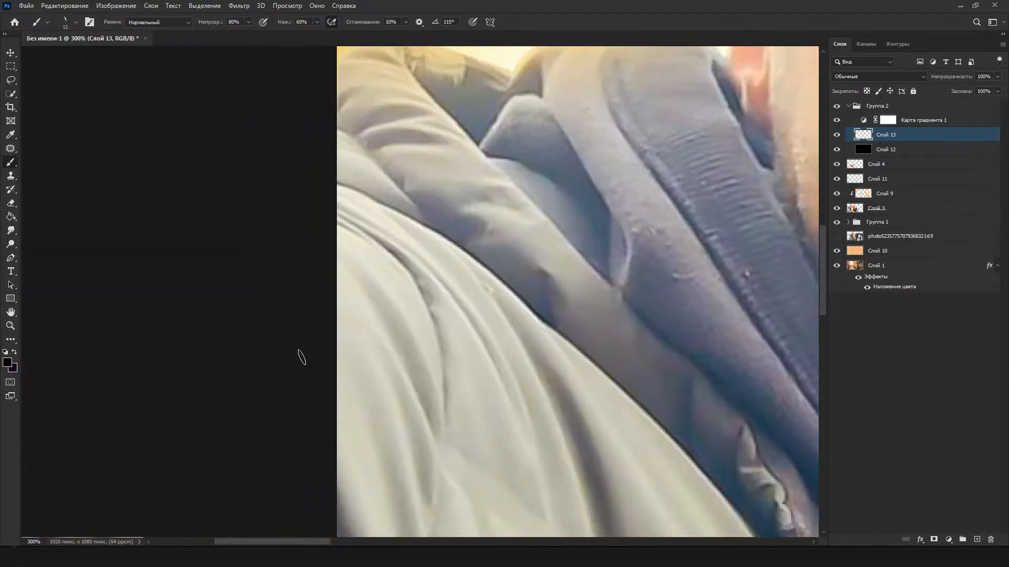
pyautogui.click(48, 21)
pyautogui.moveTo(39, 53); pyautogui.dragTo(31, 60)
pyautogui.press('Return')
pyautogui.press('x')
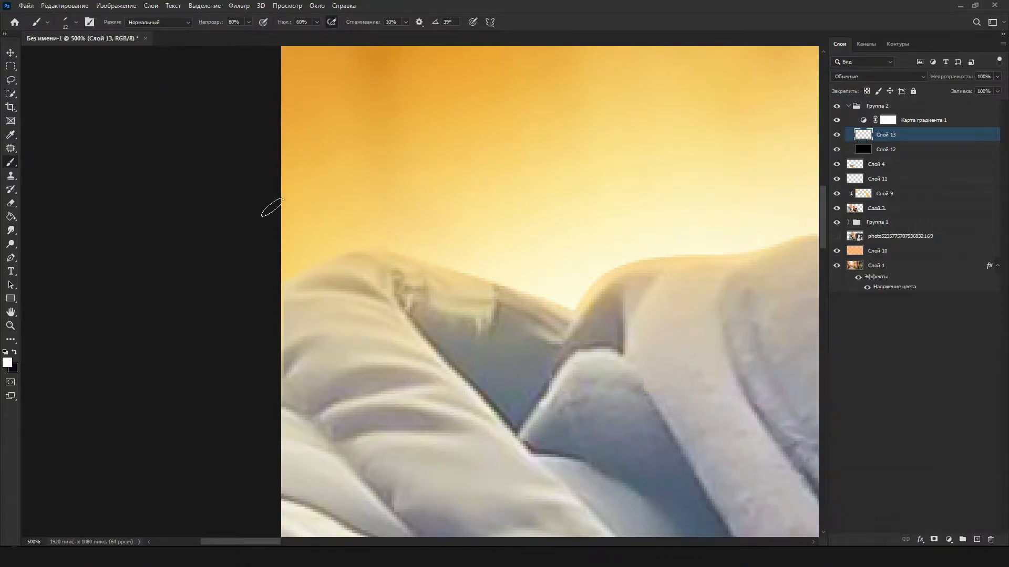
pyautogui.moveTo(519, 282); pyautogui.dragTo(455, 280)
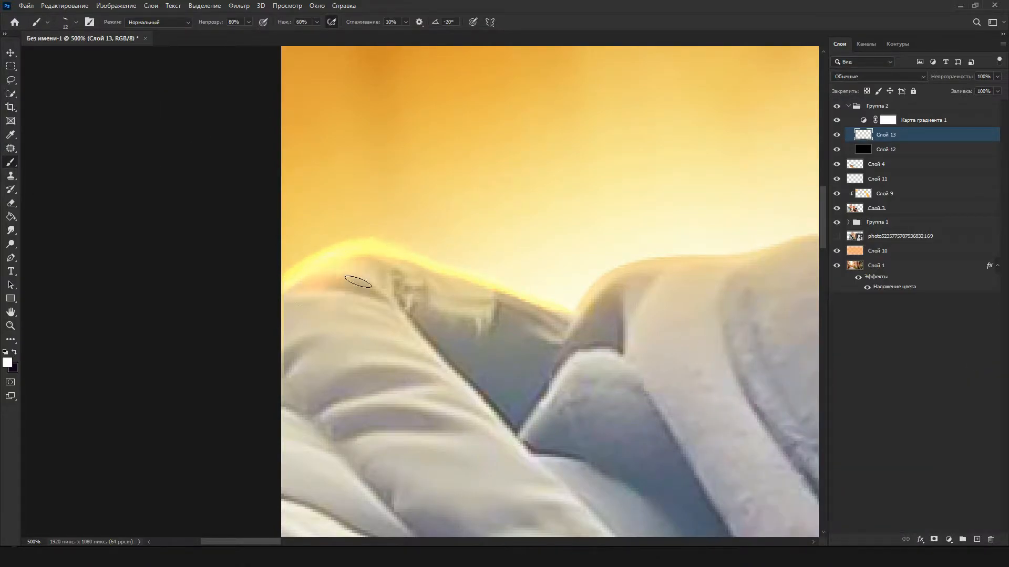
pyautogui.moveTo(381, 281); pyautogui.dragTo(391, 305)
pyautogui.moveTo(435, 434)
pyautogui.mouseDown()
pyautogui.moveTo(376, 281)
pyautogui.moveTo(361, 457)
pyautogui.mouseUp()
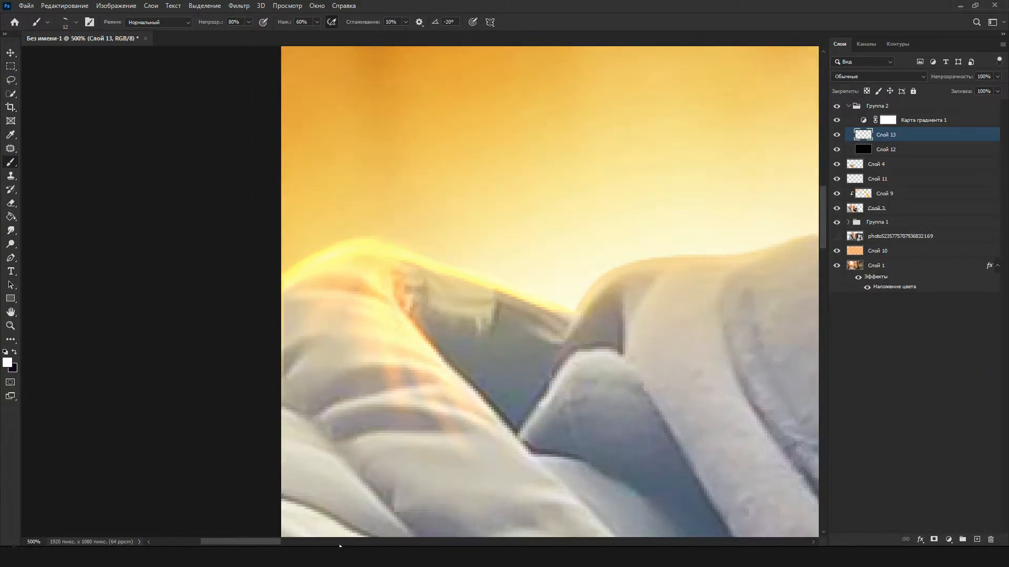
# - Paint rim light along the edge and outer fold of the left man's hood, adjusting the brush angle
pyautogui.hscroll(5, 360, 524)
pyautogui.moveTo(225, 330); pyautogui.dragTo(271, 318)
pyautogui.click(47, 22)
pyautogui.moveTo(349, 439); pyautogui.dragTo(297, 353)
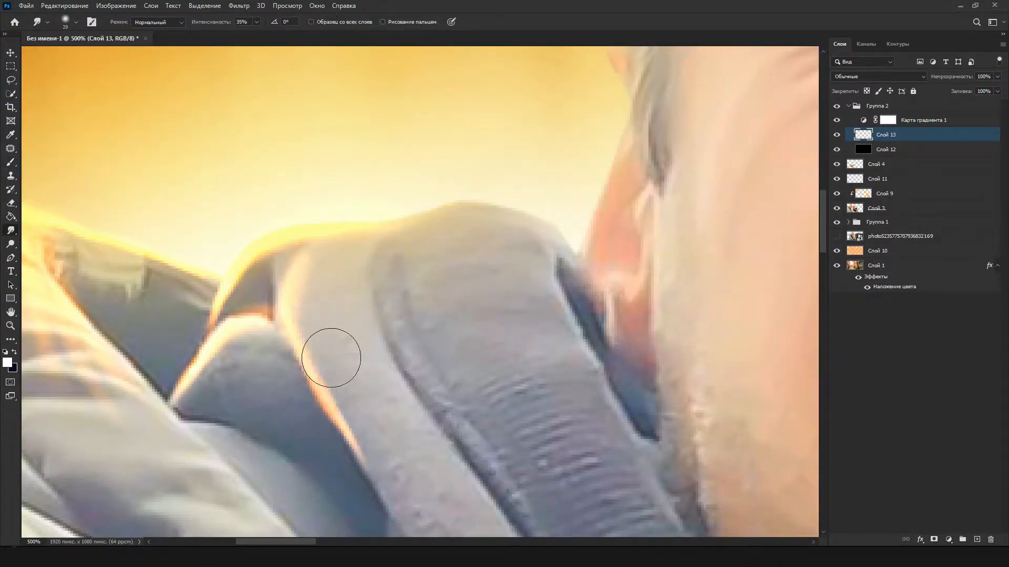
# - Paint a rim light along the inner fold of the left man's hood and blend it with the Smudge tool
pyautogui.scroll(-5, 331, 322)
pyautogui.press('b')
pyautogui.scroll(4, 427, 225)
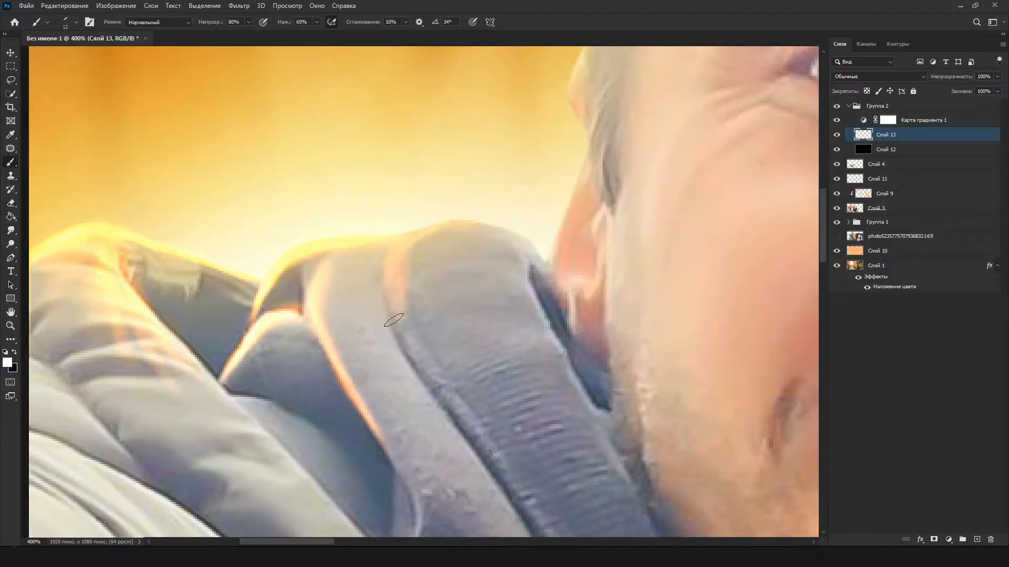
pyautogui.press('b')
pyautogui.scroll(-2, 428, 451)
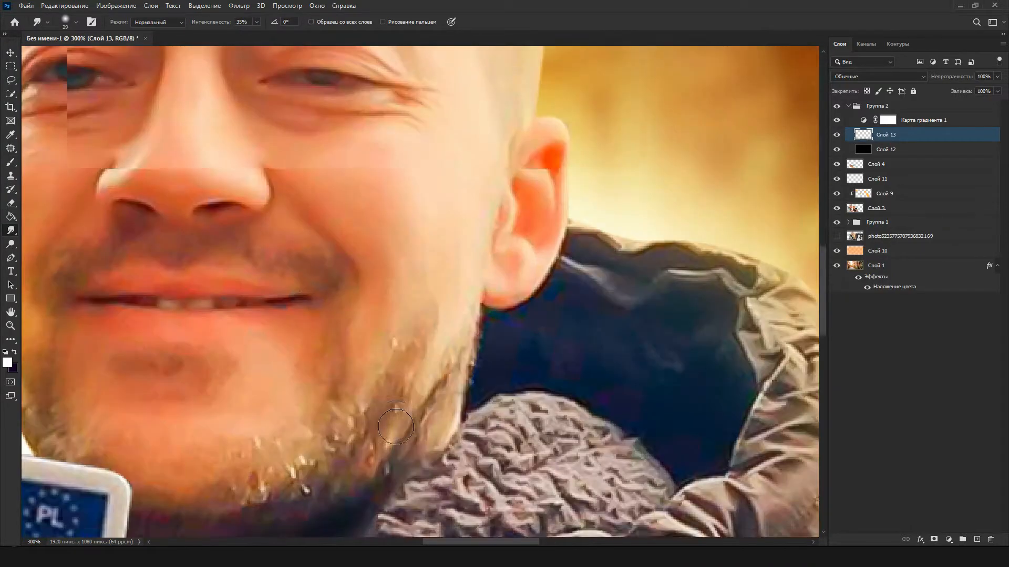
pyautogui.click(65, 22)
pyautogui.doubleClick(24, 198)
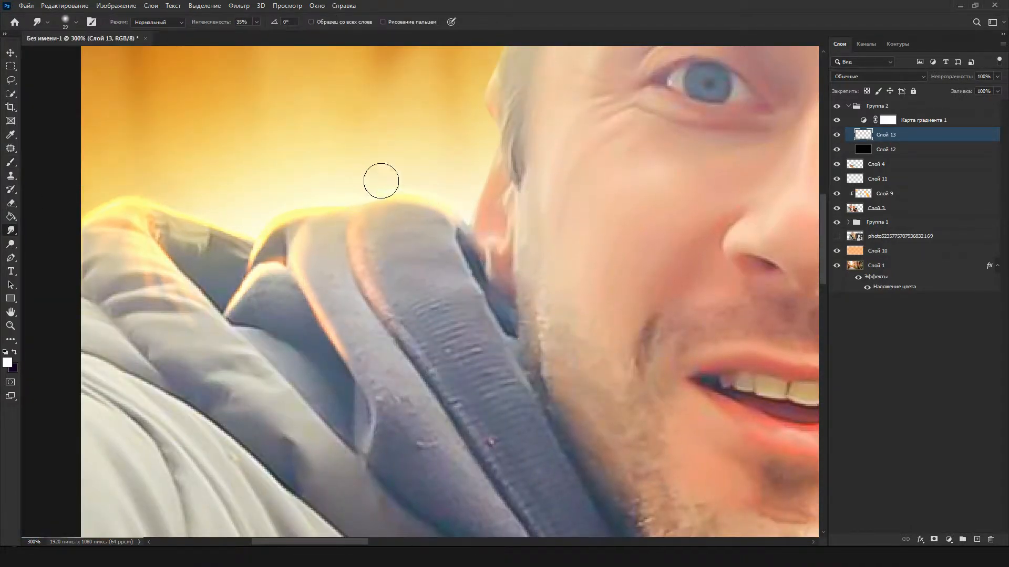
# - Add two new layers above Слой 13 and paint a warm highlight down the left man's temple with an enlarged brush
pyautogui.hscroll(10, 465, 322)
pyautogui.scroll(4, 465, 322)
pyautogui.hscroll(-10, 465, 321)
pyautogui.press('e')
pyautogui.hscroll(4, 420, 289)
pyautogui.scroll(3, 420, 289)
pyautogui.press('b')
pyautogui.hotkey('ctrl', 'shift', 'alt', 'n')
pyautogui.click(66, 23)
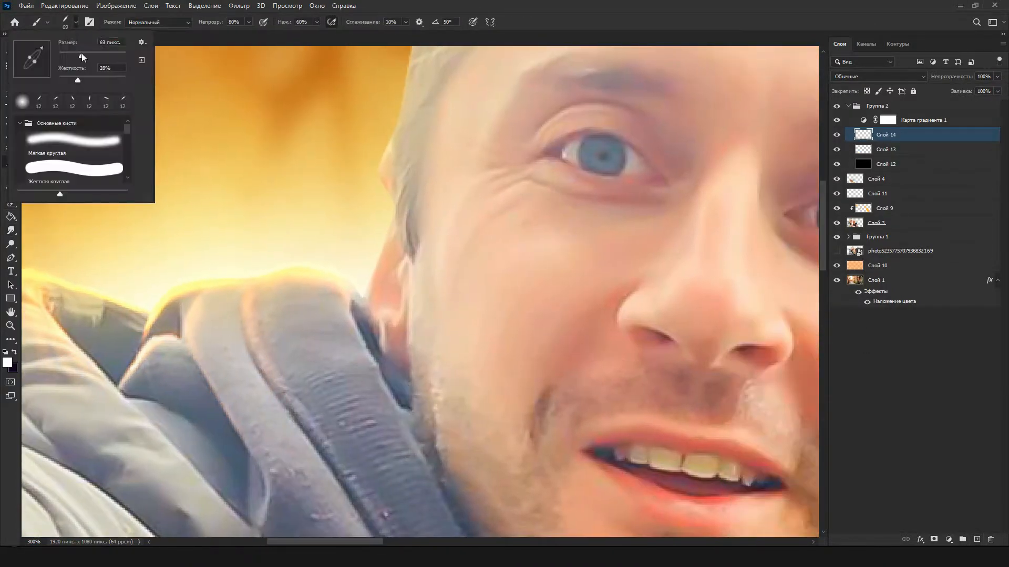
pyautogui.press('Return')
pyautogui.hotkey('ctrl', 'shift', 'alt', 'n')
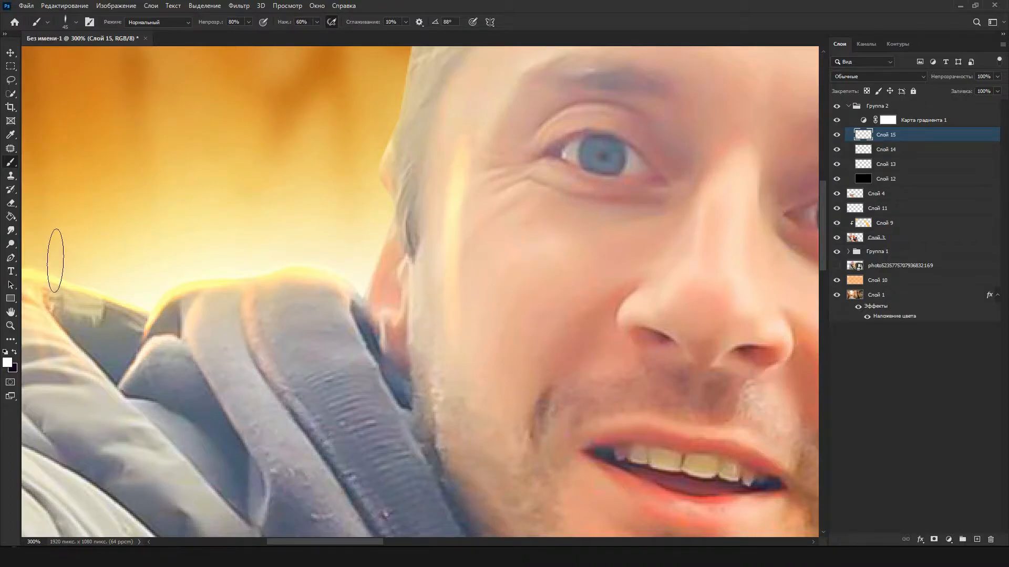
# - Soften the temple highlight with the Smudge tool at 64 px and 35% intensity
pyautogui.click(10, 230)
pyautogui.click(66, 22)
pyautogui.press('Return')
pyautogui.click(66, 22)
pyautogui.write('64')
pyautogui.press('Return')
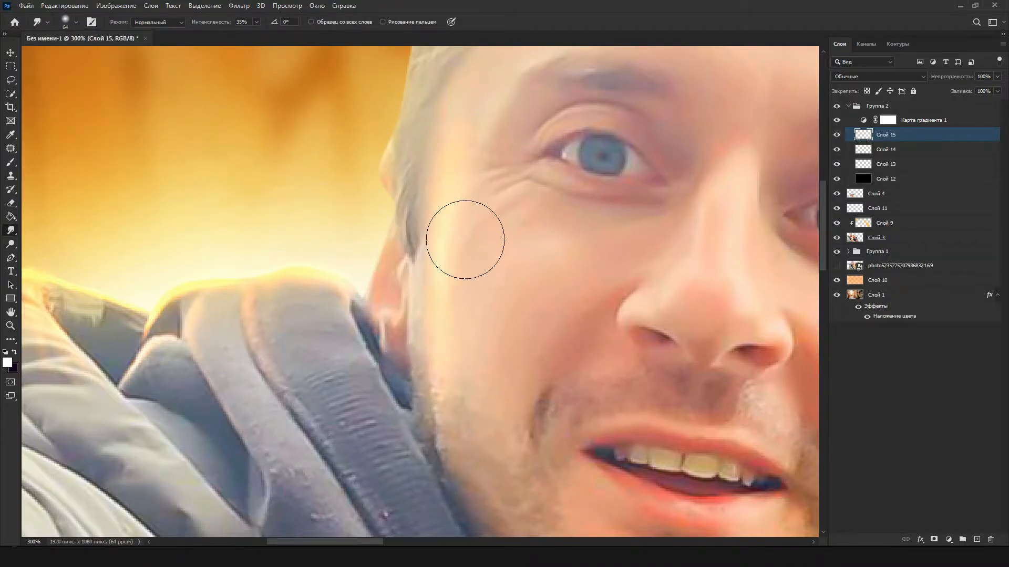
pyautogui.scroll(-3, 473, 520)
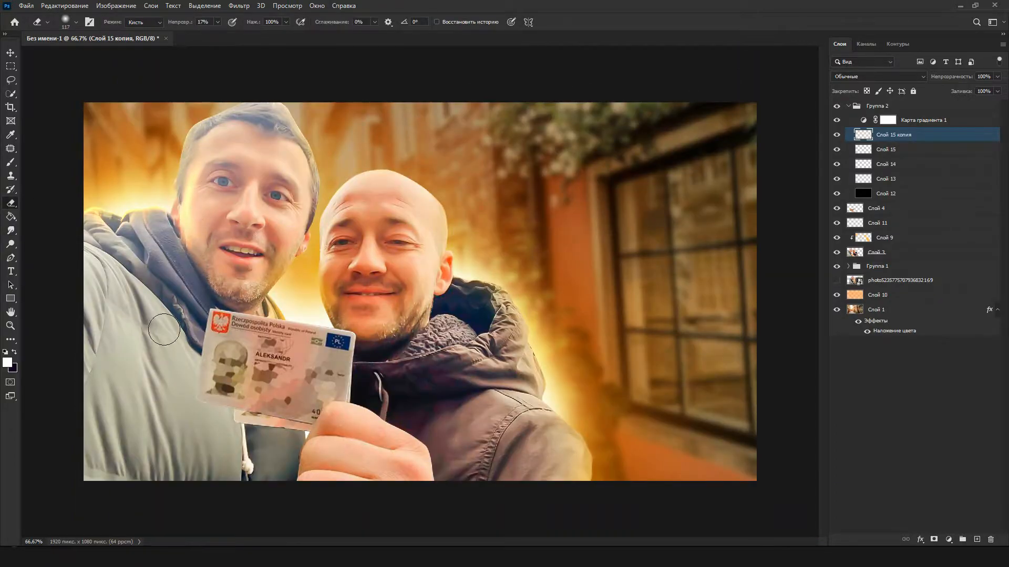
# - Set up a 17 px speckled brush on a new layer for the left man's hair
pyautogui.scroll(4, 164, 330)
pyautogui.press('b')
pyautogui.press('F5')
pyautogui.click(224, 78)
pyautogui.rightClick(395, 256)
pyautogui.click(183, 79)
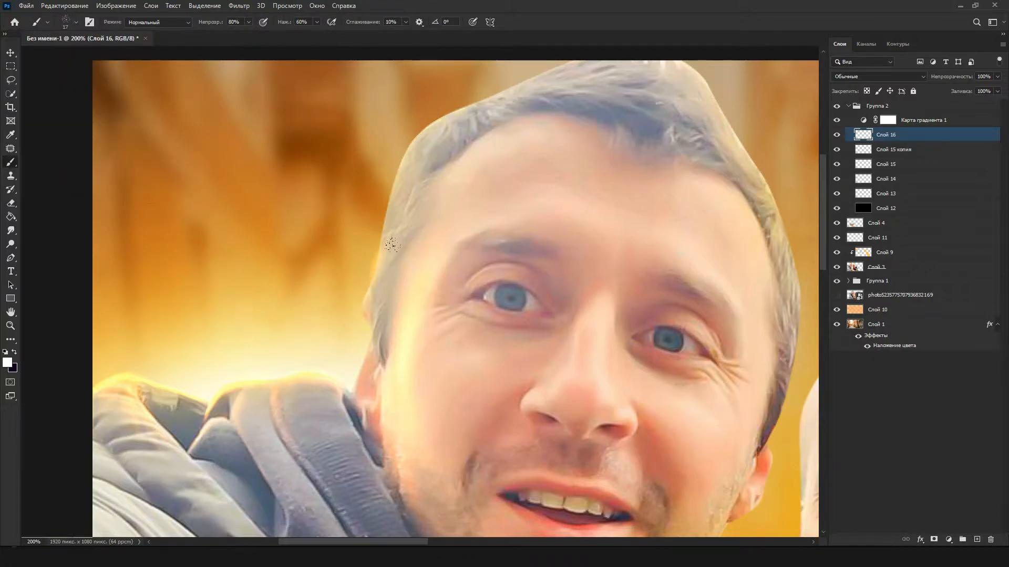
# - Paint fine rim light along both sides of the left man's hair outline with the speckled brush
pyautogui.scroll(3, 457, 121)
pyautogui.hotkey('ctrl', '0')
pyautogui.scroll(5, 415, 247)
pyautogui.scroll(10, 385, 259)
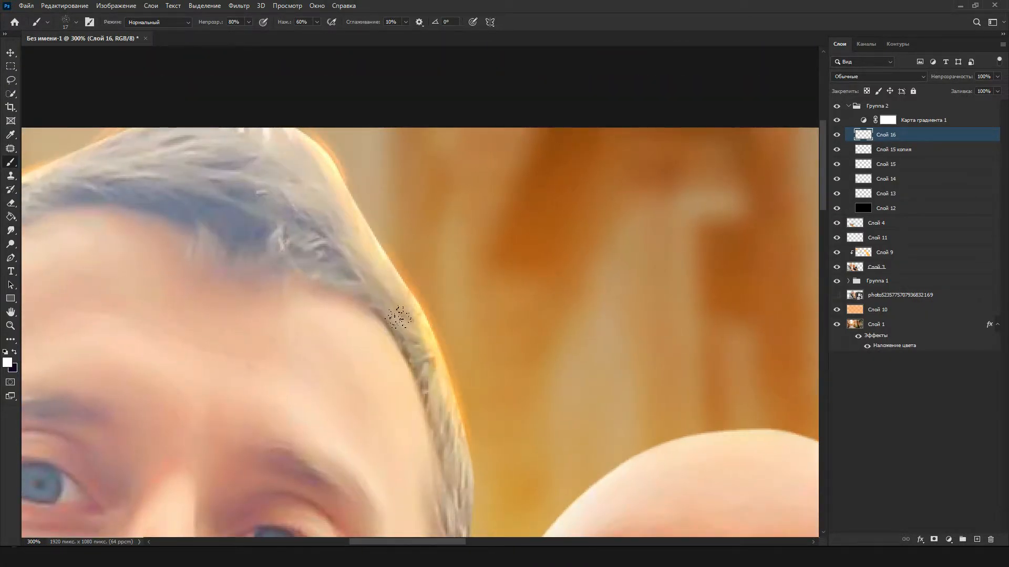
pyautogui.scroll(-3, 379, 268)
pyautogui.scroll(3, 306, 180)
pyautogui.scroll(-3, 401, 329)
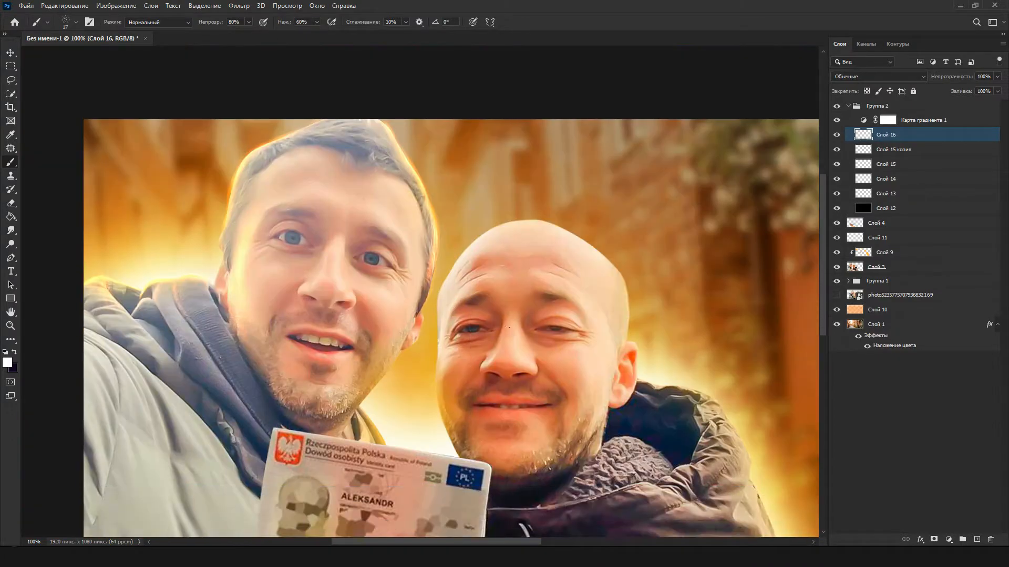
# - Add a new layer and paint and smudge a warm highlight on the left man's cheek facing the bald man
pyautogui.scroll(3, 415, 289)
pyautogui.hotkey('ctrl', 'shift', 'alt', 'n')
pyautogui.click(77, 21)
pyautogui.press('Return')
pyautogui.press('r')
pyautogui.moveTo(300, 361); pyautogui.dragTo(315, 265)
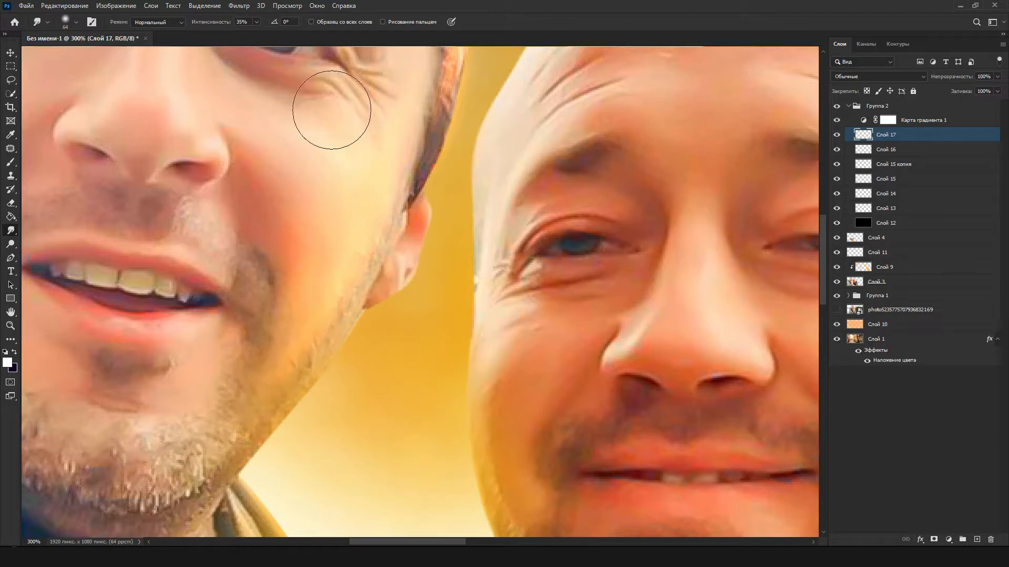
# - Add a new layer and paint a 12 px rim light along the left man's jaw from chin to ear
pyautogui.scroll(-3, 352, 77)
pyautogui.scroll(3, 354, 286)
pyautogui.hotkey('ctrl', 'shift', 'alt', 'n')
pyautogui.press('b')
pyautogui.click(76, 21)
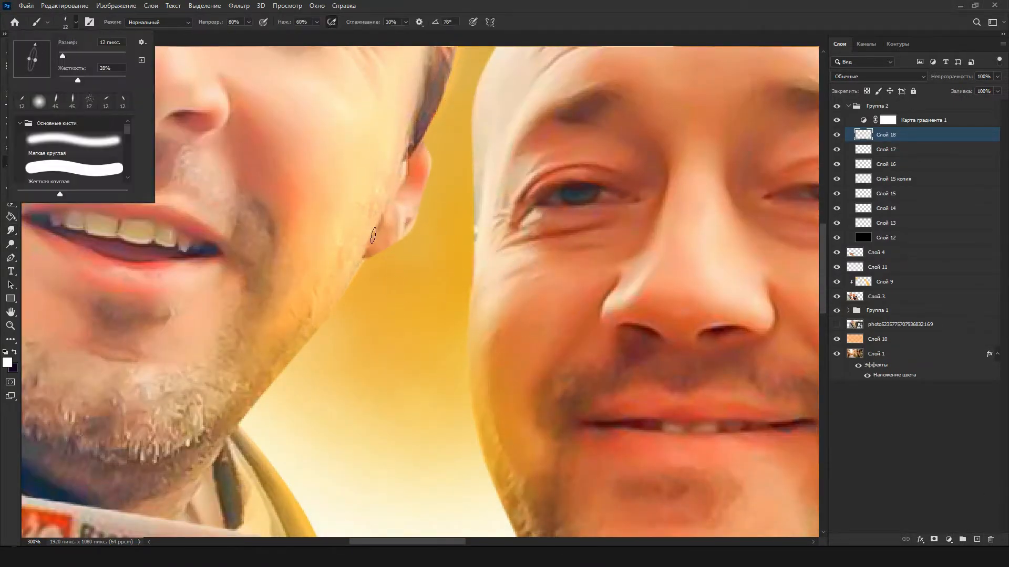
pyautogui.press('Return')
pyautogui.moveTo(239, 420); pyautogui.dragTo(331, 309)
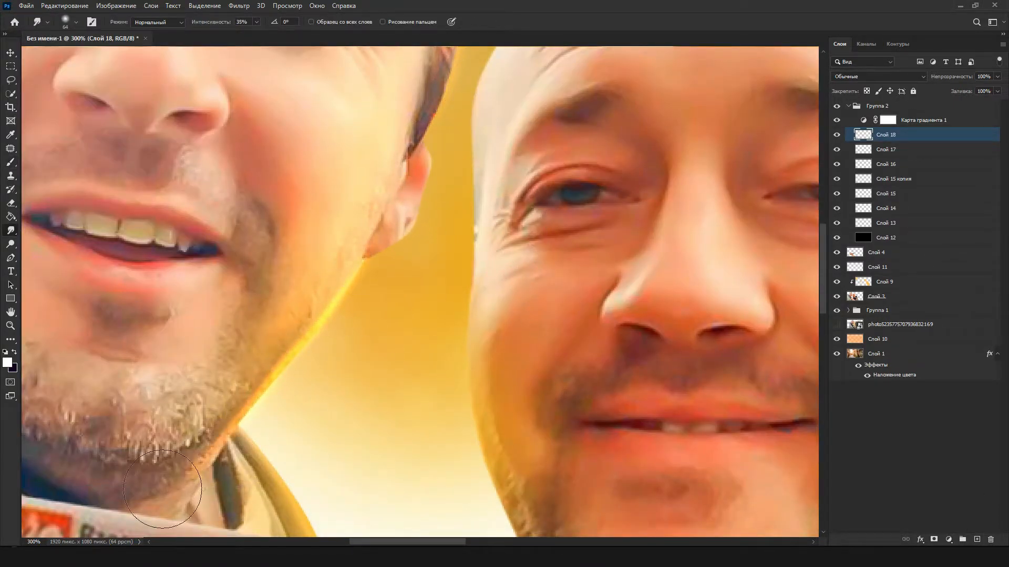
# - Add a new layer and paint rim light along the left man's collar above the ID card with a 12 px brush
pyautogui.scroll(-3, 316, 315)
pyautogui.scroll(3, 357, 236)
pyautogui.hotkey('ctrl', 'shift', 'alt', 'n')
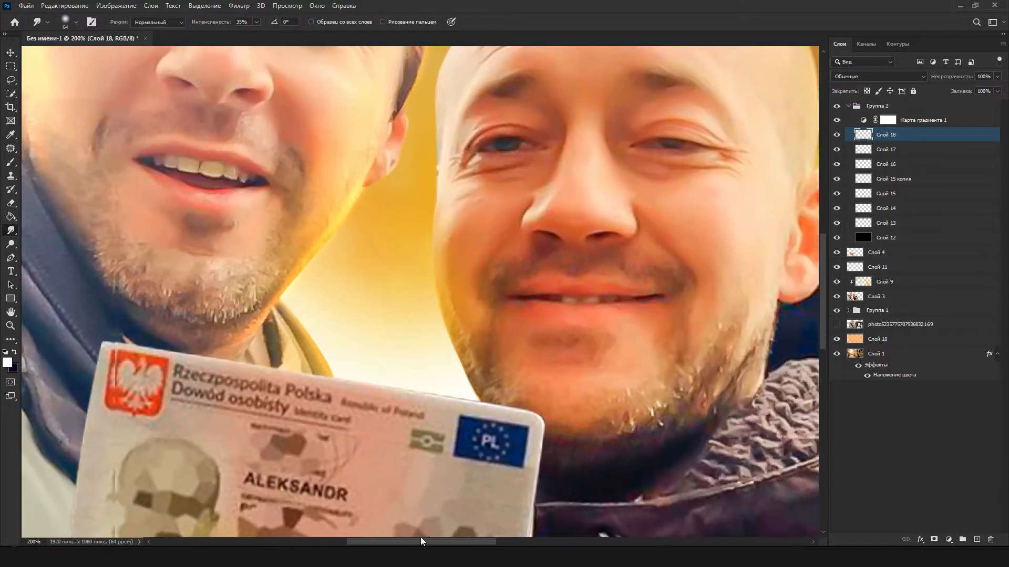
pyautogui.press('b')
pyautogui.click(76, 21)
pyautogui.press('Return')
pyautogui.scroll(1, 277, 323)
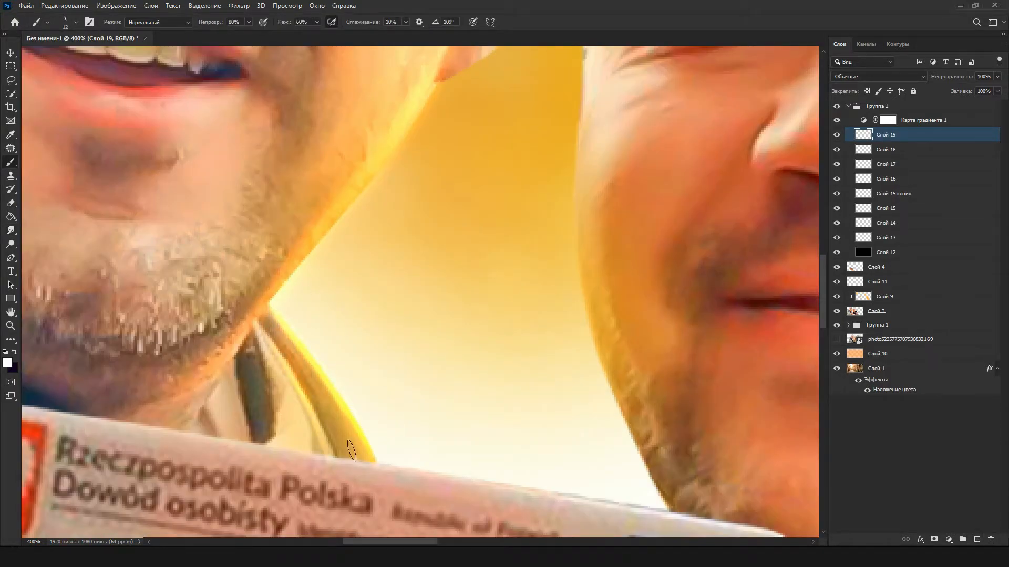
# - Add a new layer and paint an 18 px rim light down the bald man's cheek facing the left man
pyautogui.scroll(-3, 341, 426)
pyautogui.scroll(2, 259, 376)
pyautogui.hotkey('ctrl', 'shift', 'alt', 'n')
pyautogui.hscroll(-3, 156, 291)
pyautogui.click(77, 22)
pyautogui.write('18')
pyautogui.press('Return')
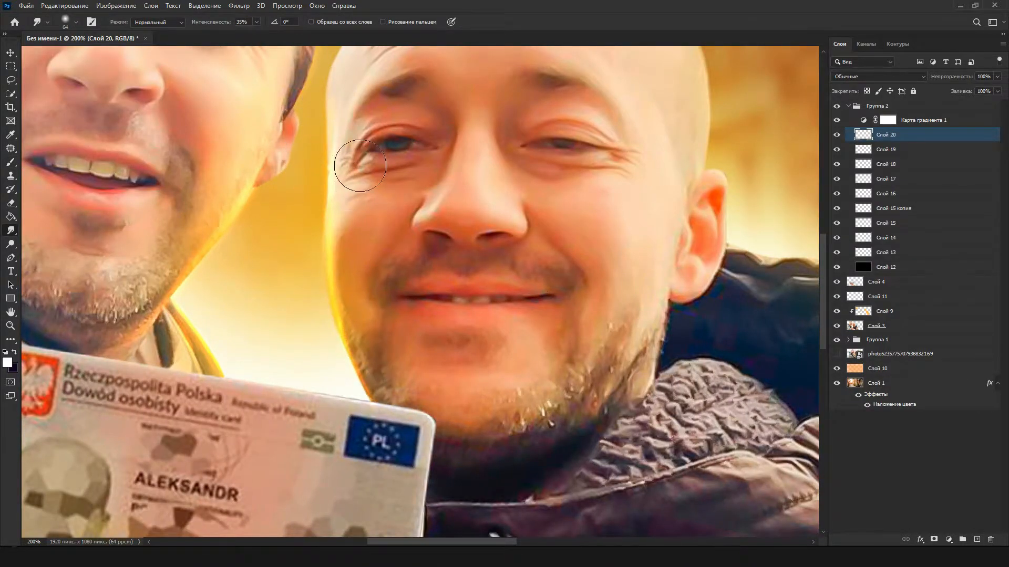
# - Add a new layer and paint rim light along the bald man's temple and forehead edge facing the left man
pyautogui.scroll(-3, 305, 287)
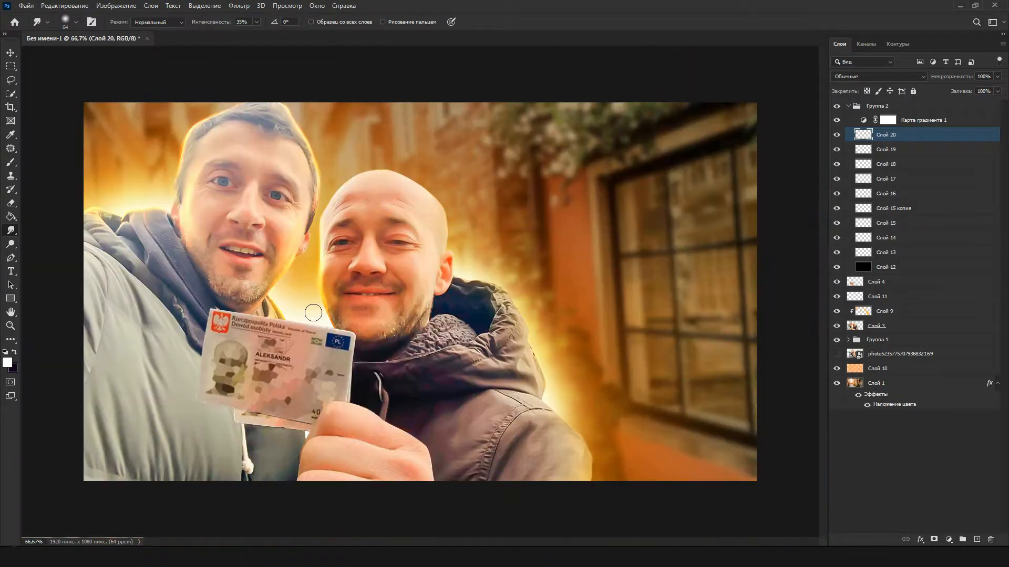
pyautogui.scroll(4, 470, 389)
pyautogui.hotkey('ctrl', 'shift', 'alt', 'n')
pyautogui.press('b')
pyautogui.click(76, 22)
pyautogui.press('Escape')
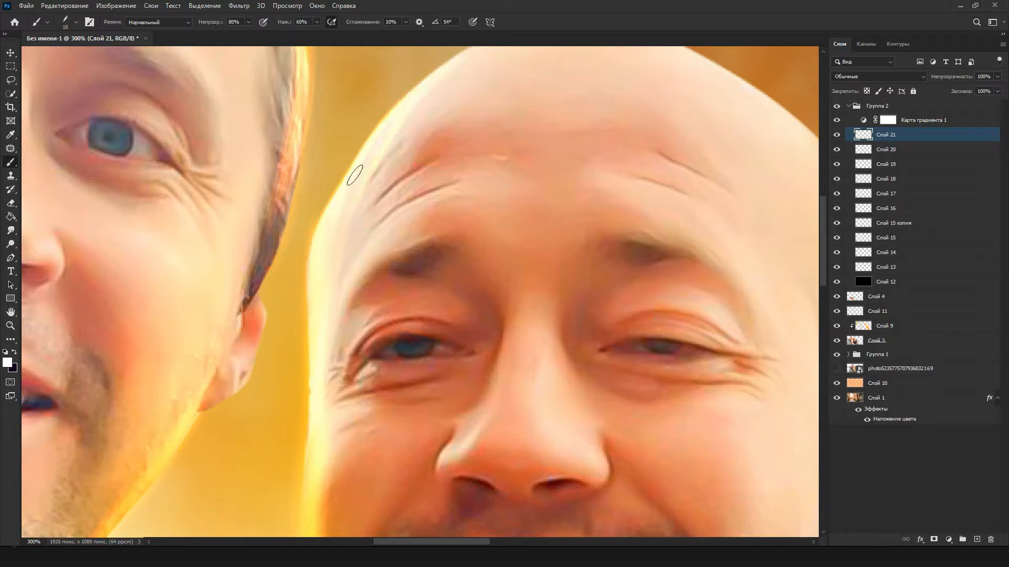
# - Paint rim light around the bald man's outer ear and, on a new layer, up the side of his head
pyautogui.scroll(-3, 134, 239)
pyautogui.scroll(3, 309, 323)
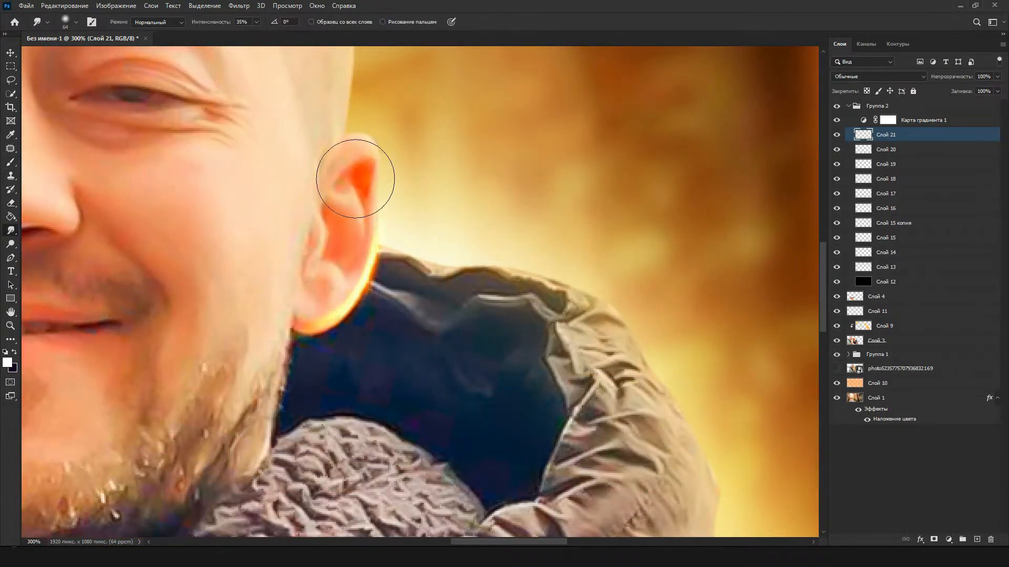
pyautogui.hotkey('ctrl', 'shift', 'alt', 'n')
pyautogui.scroll(3, 296, 211)
pyautogui.click(76, 21)
pyautogui.press('Escape')
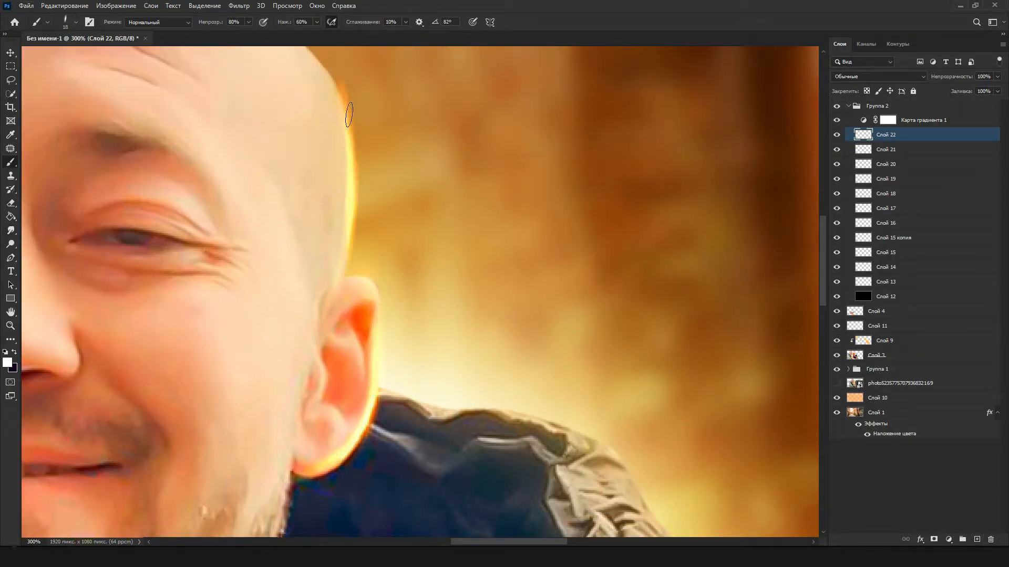
# - Add a new layer and paint rim light down the bald man's bearded jaw edge below the ear
pyautogui.scroll(2, 336, 259)
pyautogui.scroll(-5, 336, 259)
pyautogui.hotkey('ctrl', 'shift', 'alt', 'n')
pyautogui.press('b')
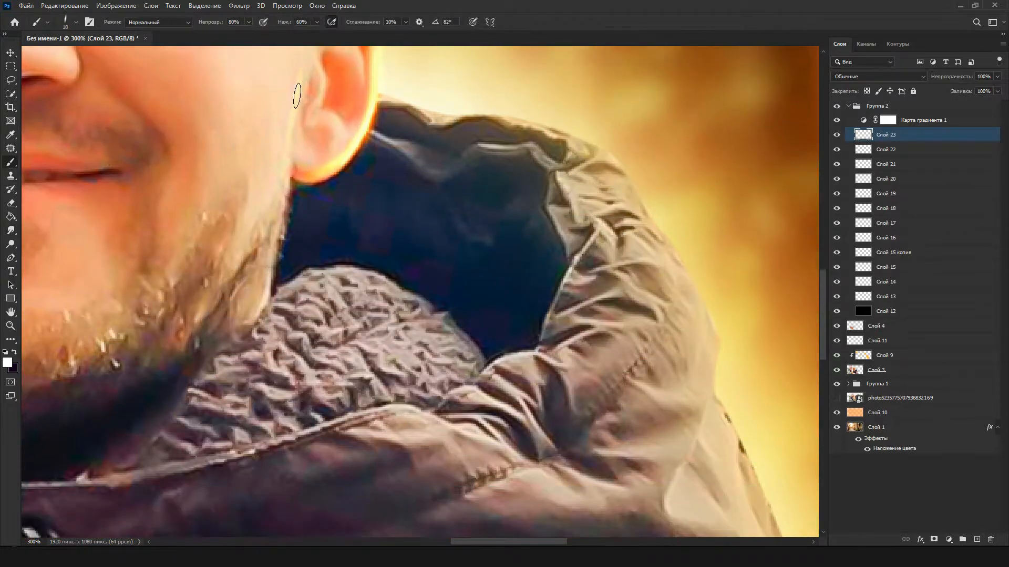
pyautogui.scroll(-5, 262, 69)
pyautogui.scroll(4, 478, 236)
pyautogui.press('b')
pyautogui.scroll(2, 457, 283)
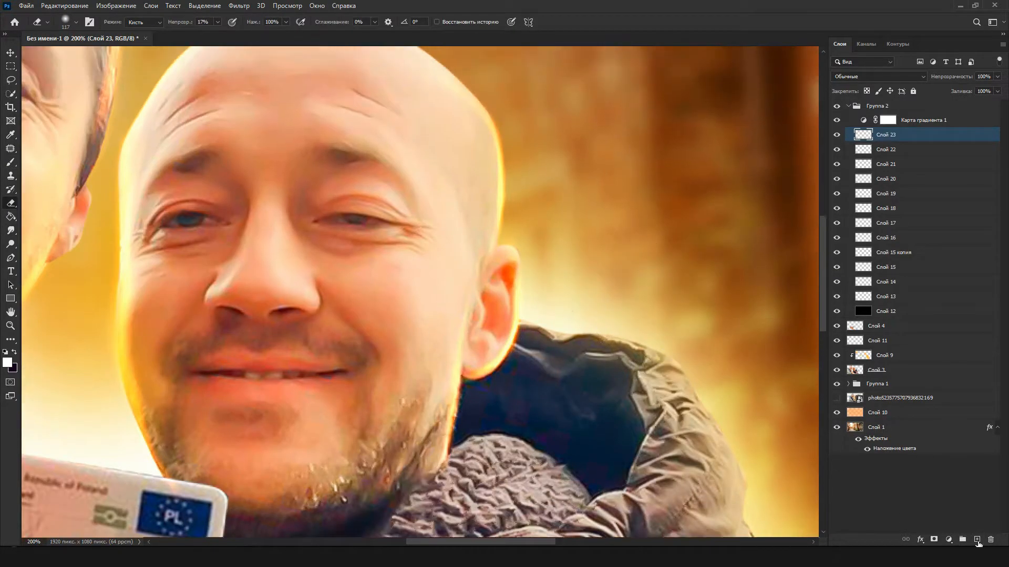
# - Add a new layer and paint rim light along the upper outer edge of the bald man's hood with a 12 px brush
pyautogui.hotkey('ctrl', 'shift', 'alt', 'n')
pyautogui.press('Return')
pyautogui.press('Escape')
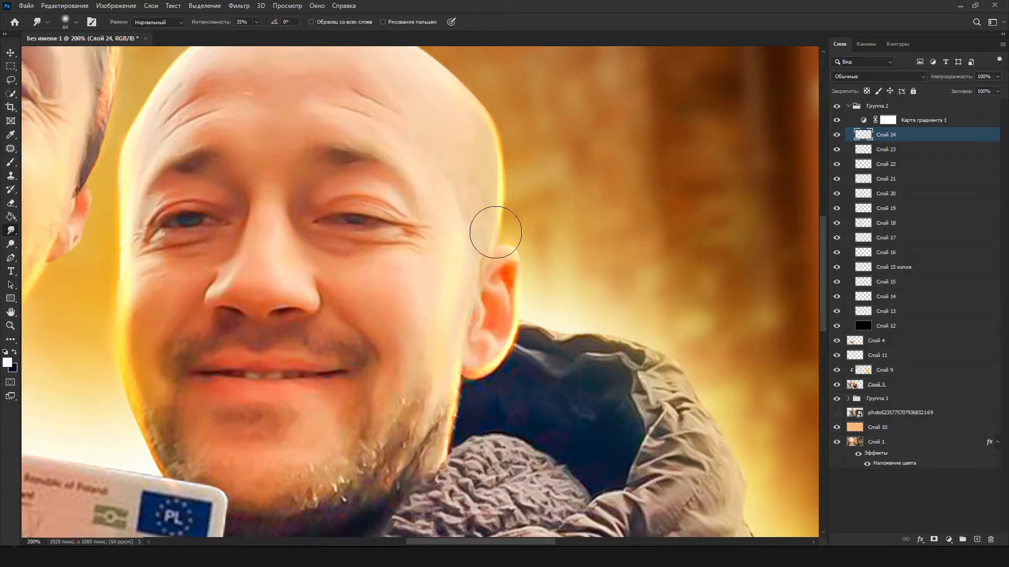
pyautogui.scroll(-5, 466, 321)
pyautogui.scroll(3, 457, 284)
pyautogui.moveTo(473, 315); pyautogui.dragTo(23, 201)
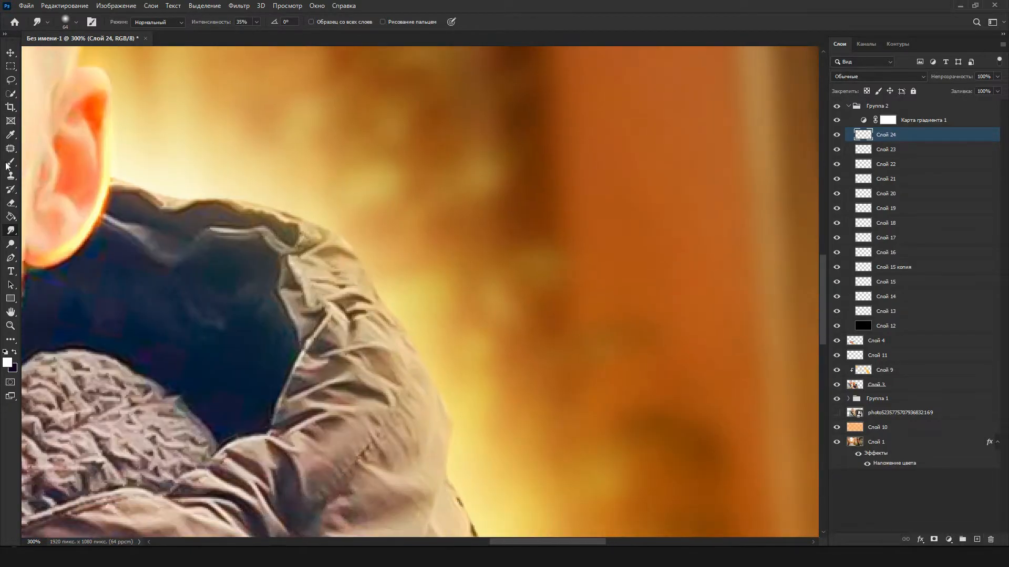
pyautogui.press('b')
pyautogui.press('Return')
pyautogui.press('Escape')
pyautogui.scroll(1, 415, 297)
pyautogui.hscroll(-5, 315, 227)
pyautogui.scroll(1, 314, 228)
pyautogui.press('Return')
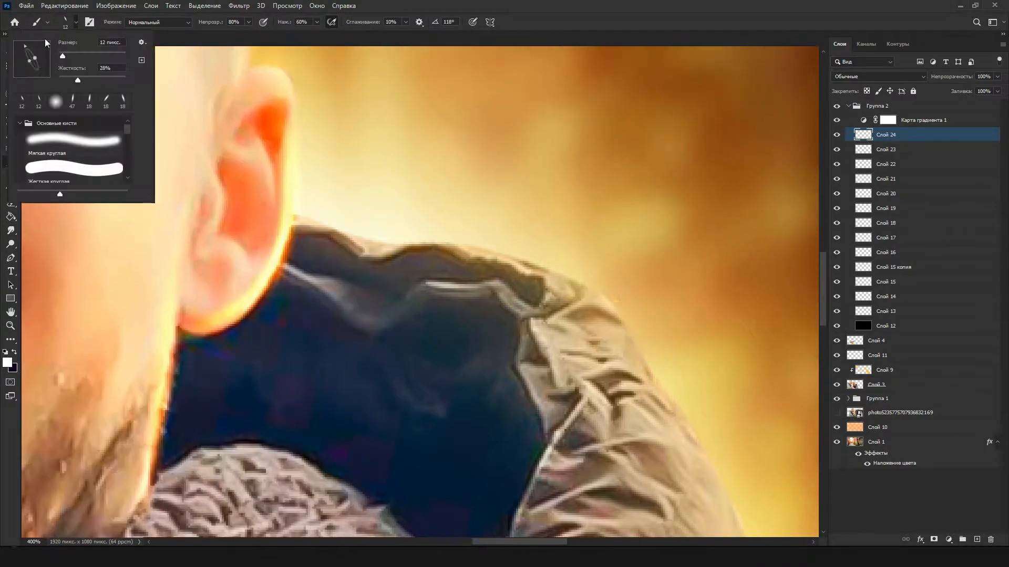
pyautogui.press('Escape')
pyautogui.hscroll(5, 608, 432)
pyautogui.scroll(-3, 608, 432)
# - Paint rim light down the hood's outer side, into the fold at its lower corner and along the edge behind it
pyautogui.press('Return')
pyautogui.press('Escape')
pyautogui.scroll(-2, 391, 433)
pyautogui.moveTo(396, 334); pyautogui.dragTo(334, 436)
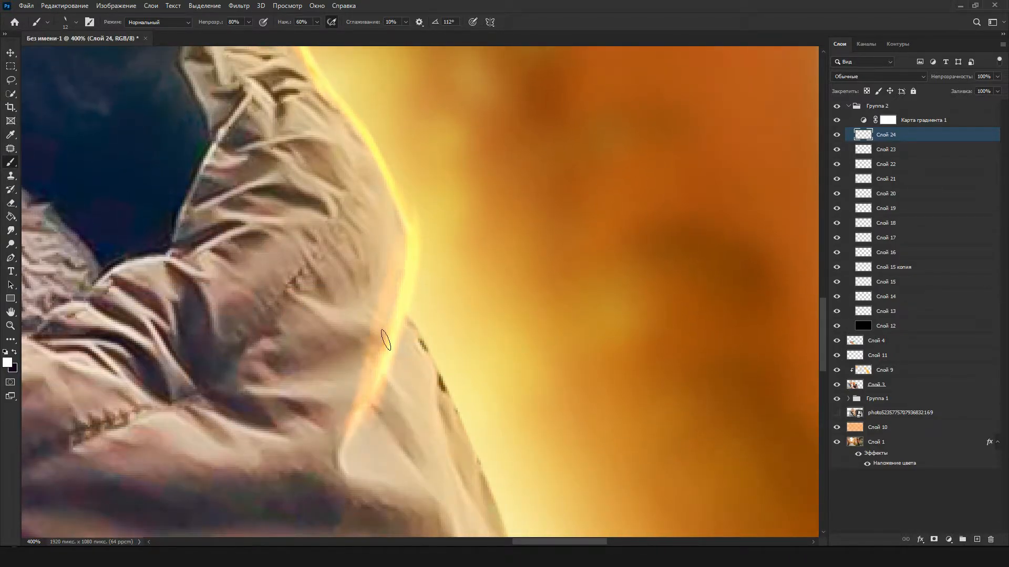
pyautogui.moveTo(375, 172); pyautogui.dragTo(400, 333)
pyautogui.scroll(-1, 727, 365)
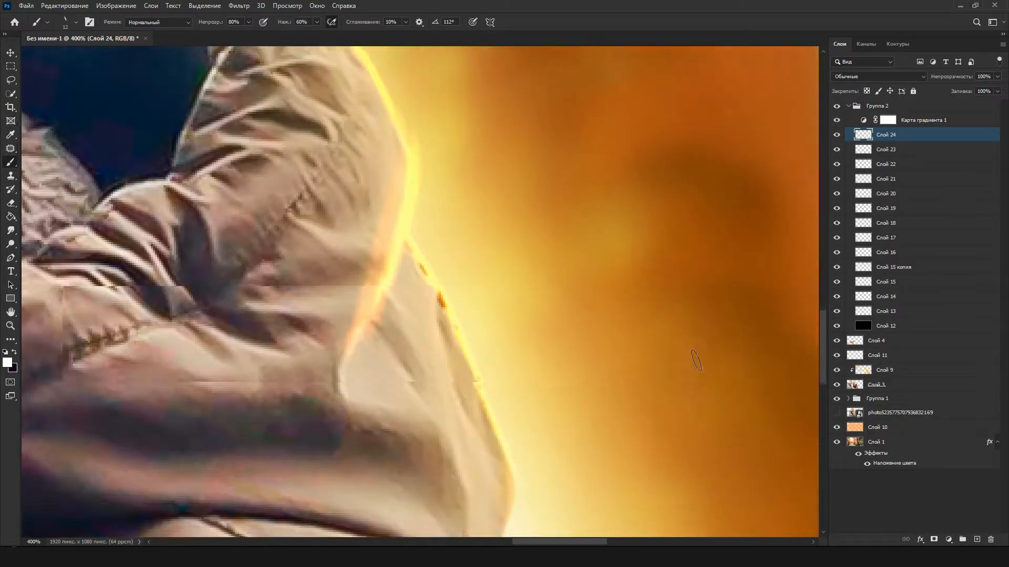
# - Paint rim light around the bottom of the hood and down the bald man's shoulder with a 12 px brush
pyautogui.press('Return')
pyautogui.moveTo(41, 48); pyautogui.dragTo(46, 54)
pyautogui.press('Return')
pyautogui.moveTo(497, 462); pyautogui.dragTo(473, 268)
pyautogui.scroll(-4, 497, 457)
pyautogui.press('Return')
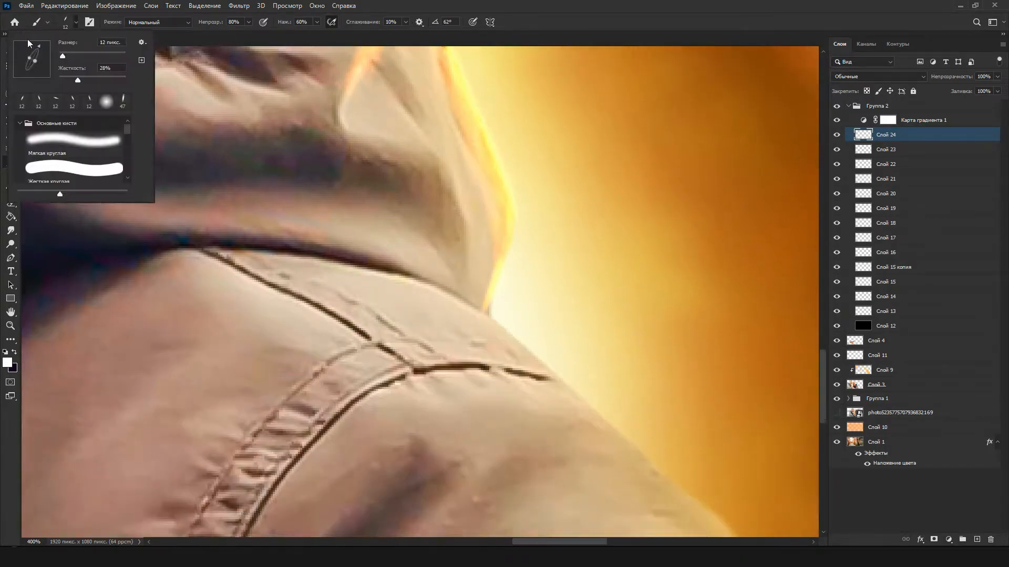
pyautogui.moveTo(105, 92); pyautogui.dragTo(110, 100)
pyautogui.press('Return')
pyautogui.hotkey('ctrl', '-')
pyautogui.hotkey('ctrl', '-')
pyautogui.hotkey('ctrl', '-')
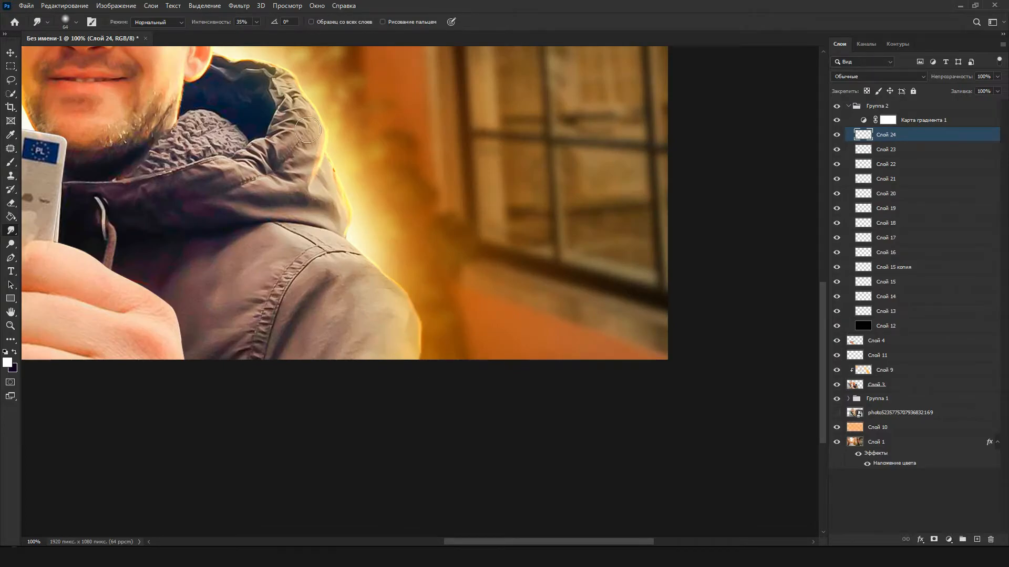
# - On a new layer, paint thin rim highlights along the hood opening's edge and its fabric folds with a 12 px brush
pyautogui.hotkey('ctrl', '+')
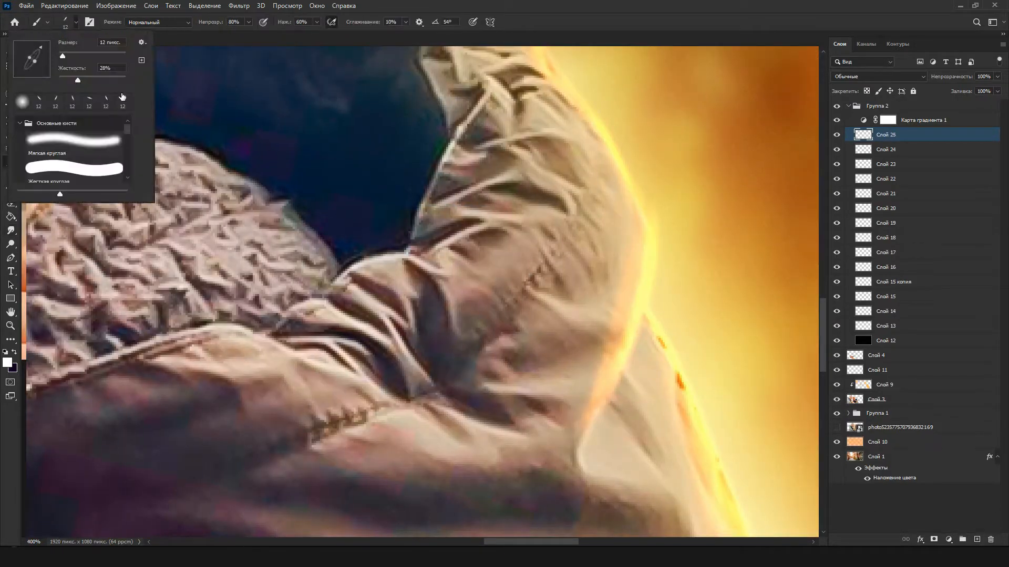
pyautogui.scroll(-2, 462, 90)
pyautogui.scroll(3, 488, 50)
pyautogui.moveTo(434, 230); pyautogui.dragTo(513, 197)
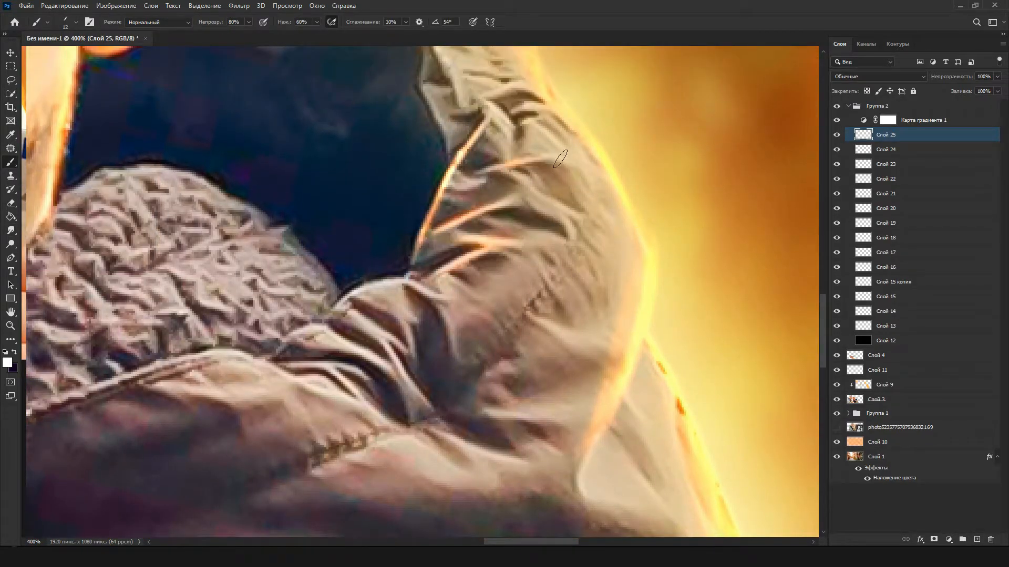
pyautogui.scroll(4, 545, 159)
pyautogui.click(75, 22)
pyautogui.click(25, 46)
pyautogui.moveTo(448, 226); pyautogui.dragTo(429, 177)
pyautogui.scroll(-8, 473, 165)
pyautogui.moveTo(432, 128)
pyautogui.mouseDown()
pyautogui.moveTo(466, 195)
pyautogui.moveTo(339, 224)
pyautogui.mouseUp()
pyautogui.click(76, 22)
pyautogui.click(38, 47)
pyautogui.hotkey('ctrl', '0')
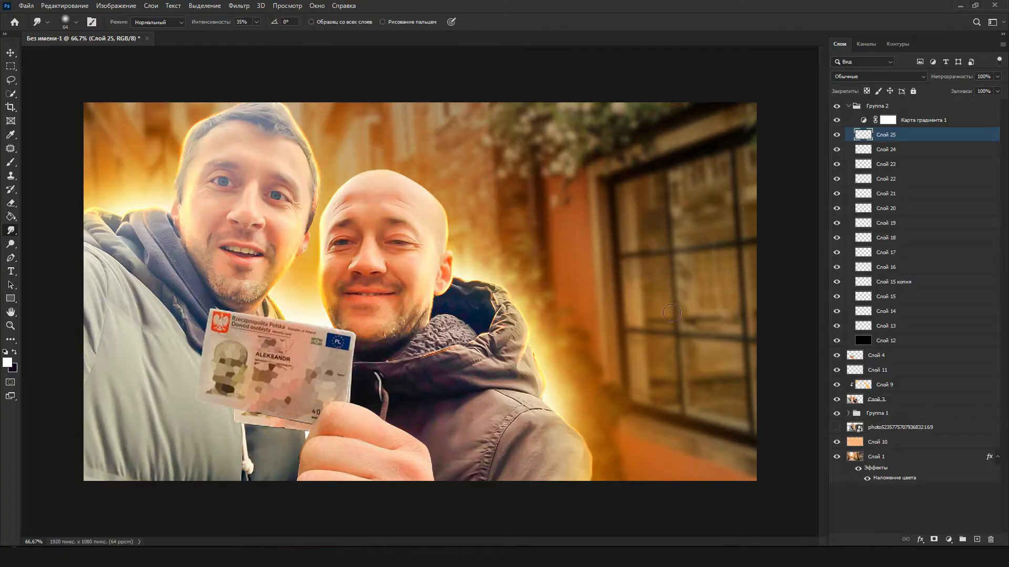
# - Copy the styled red title plate from very bad.psd into the composite, directly above the ID card layer
pyautogui.click(837, 399)
pyautogui.click(836, 399)
pyautogui.click(874, 356)
pyautogui.click(15, 21)
pyautogui.click(290, 317)
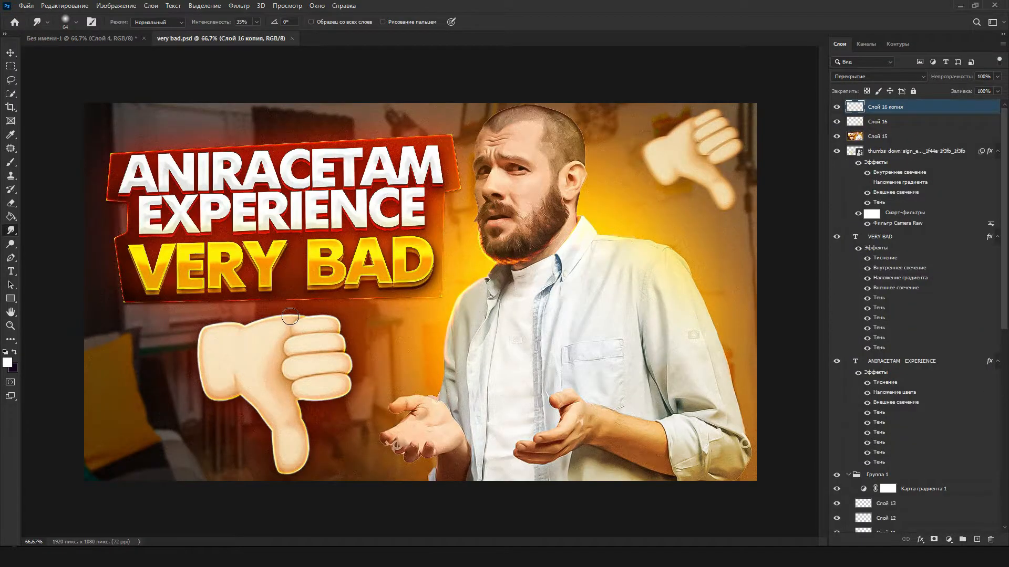
pyautogui.scroll(-8, 904, 337)
pyautogui.moveTo(890, 407); pyautogui.dragTo(566, 220)
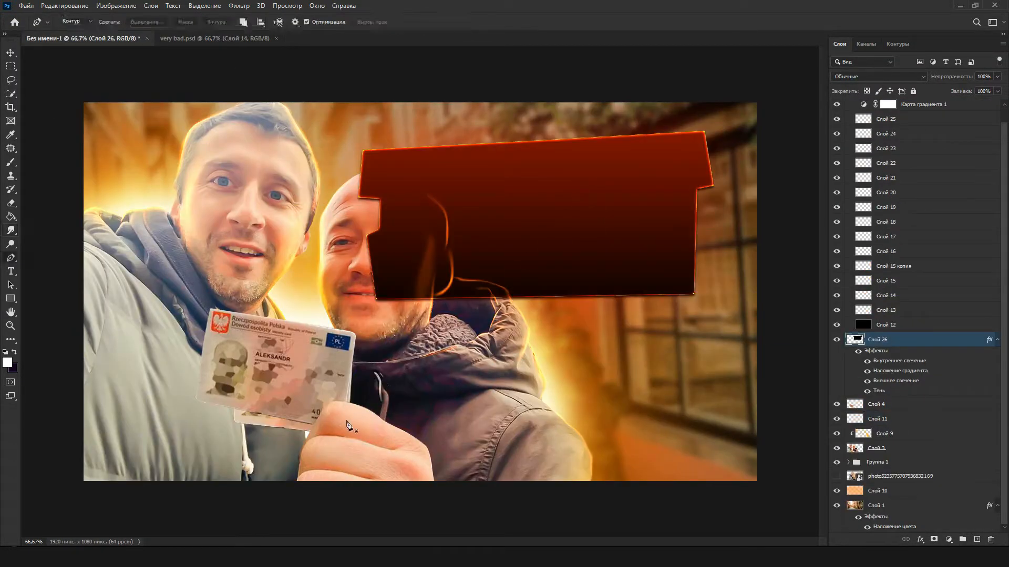
# - Trace the ID card with the Pen tool, copy it to its own layer and give it the red plate's layer style
pyautogui.scroll(4, 363, 417)
pyautogui.scroll(-1, 461, 108)
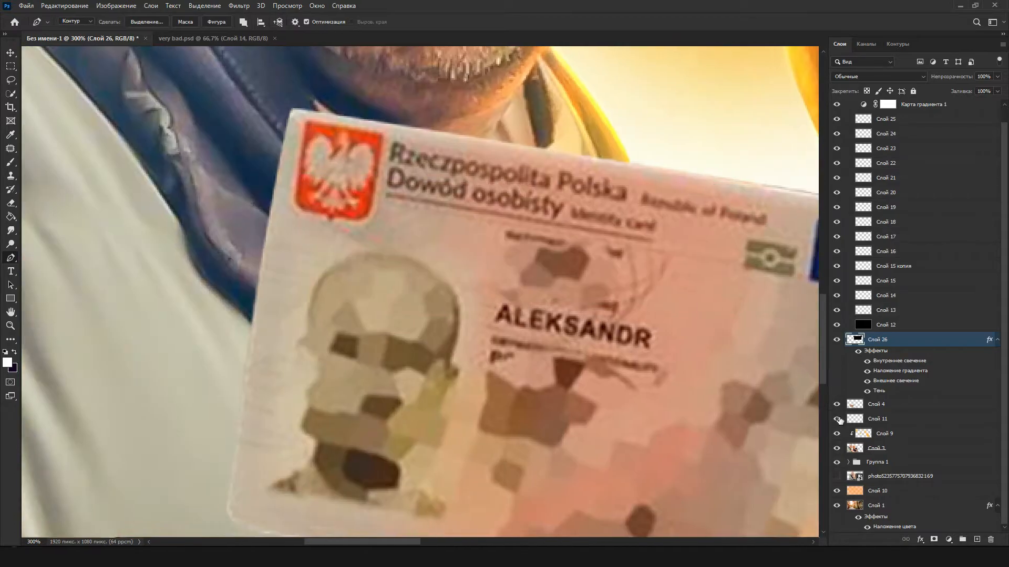
pyautogui.click(847, 406)
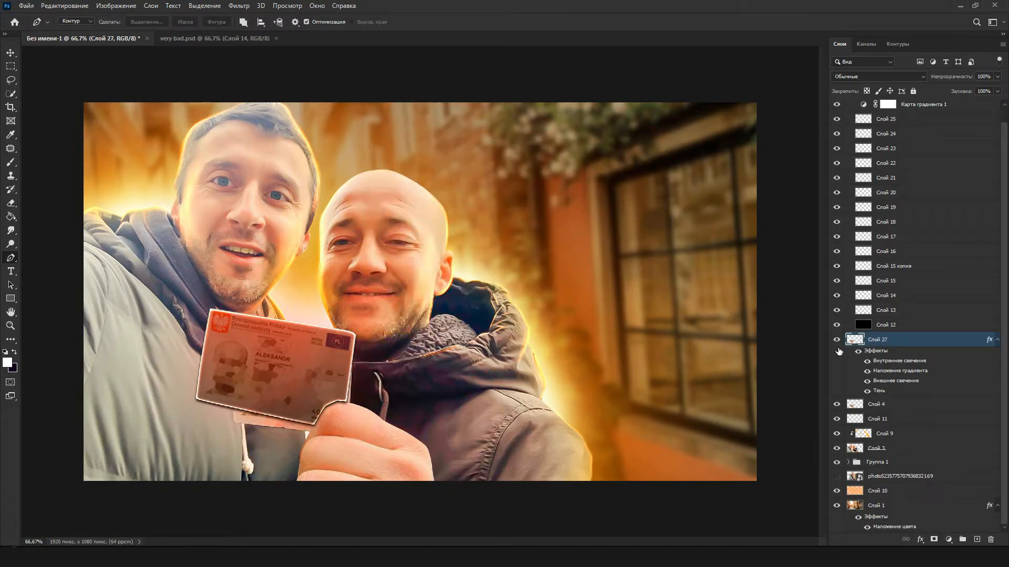
# - Set the card copy's gradient overlay to black-to-red and lower the overlay's opacity to nearly zero
pyautogui.doubleClick(890, 375)
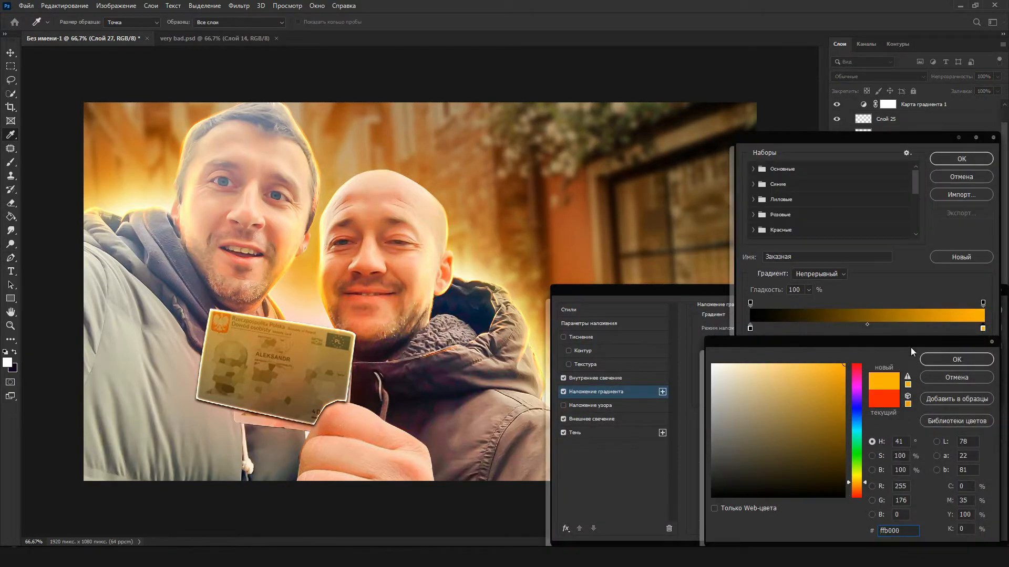
pyautogui.moveTo(858, 370)
pyautogui.mouseDown()
pyautogui.moveTo(859, 400)
pyautogui.moveTo(859, 363)
pyautogui.mouseUp()
pyautogui.click(956, 359)
pyautogui.click(961, 159)
pyautogui.moveTo(783, 340); pyautogui.dragTo(757, 343)
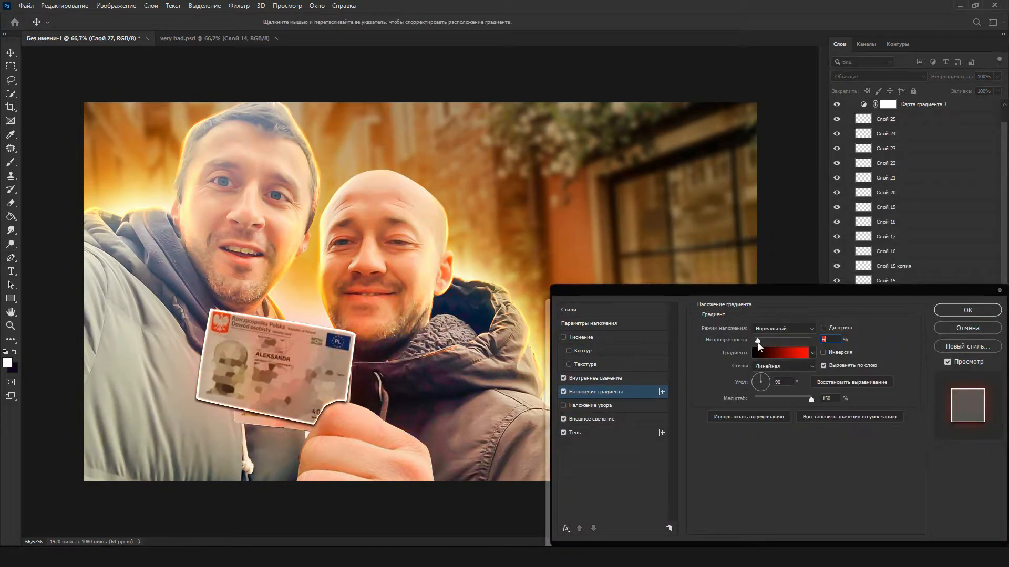
pyautogui.click(588, 424)
pyautogui.click(967, 310)
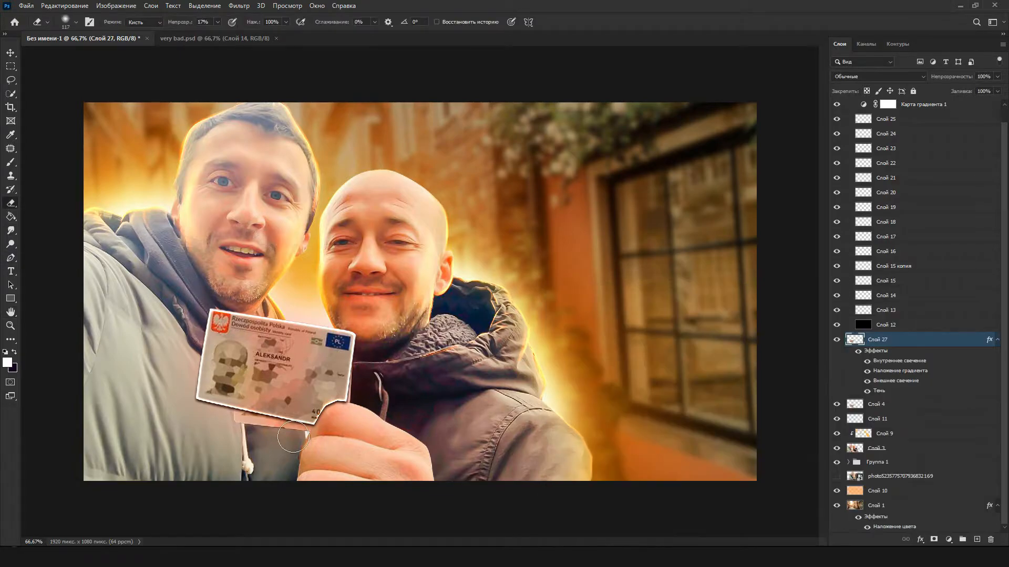
# - Smudge the card copy's cut-out edge along the thumb with a 60 px brush at 35% strength
pyautogui.hotkey('ctrl', '+')
pyautogui.hotkey('ctrl', '+')
pyautogui.hotkey('ctrl', '+')
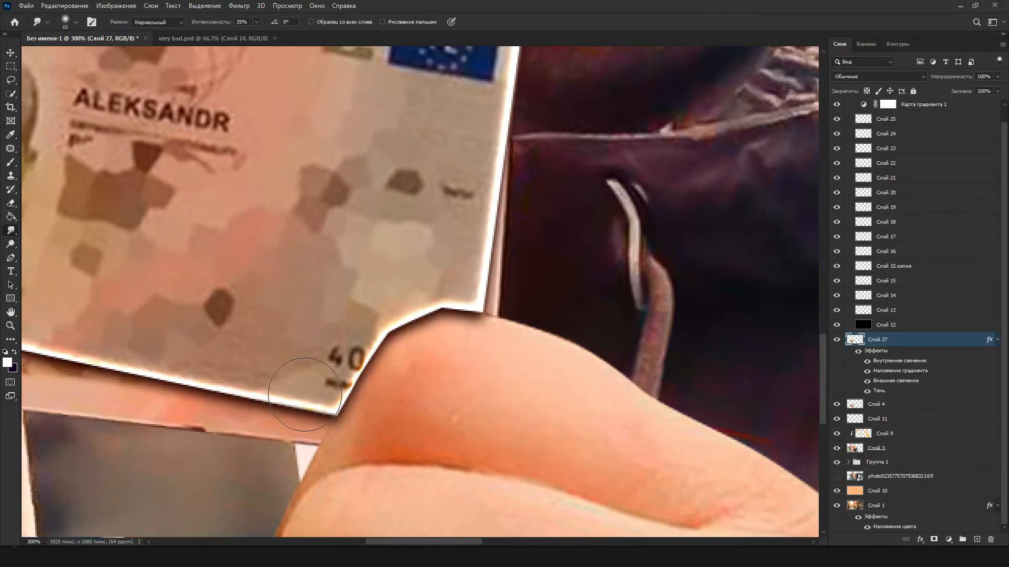
pyautogui.moveTo(305, 395)
pyautogui.mouseDown()
pyautogui.moveTo(403, 334)
pyautogui.moveTo(411, 429)
pyautogui.moveTo(363, 383)
pyautogui.moveTo(424, 332)
pyautogui.moveTo(407, 328)
pyautogui.moveTo(470, 315)
pyautogui.mouseUp()
pyautogui.hotkey('ctrl', '-')
pyautogui.hotkey('ctrl', '-')
pyautogui.hotkey('ctrl', '-')
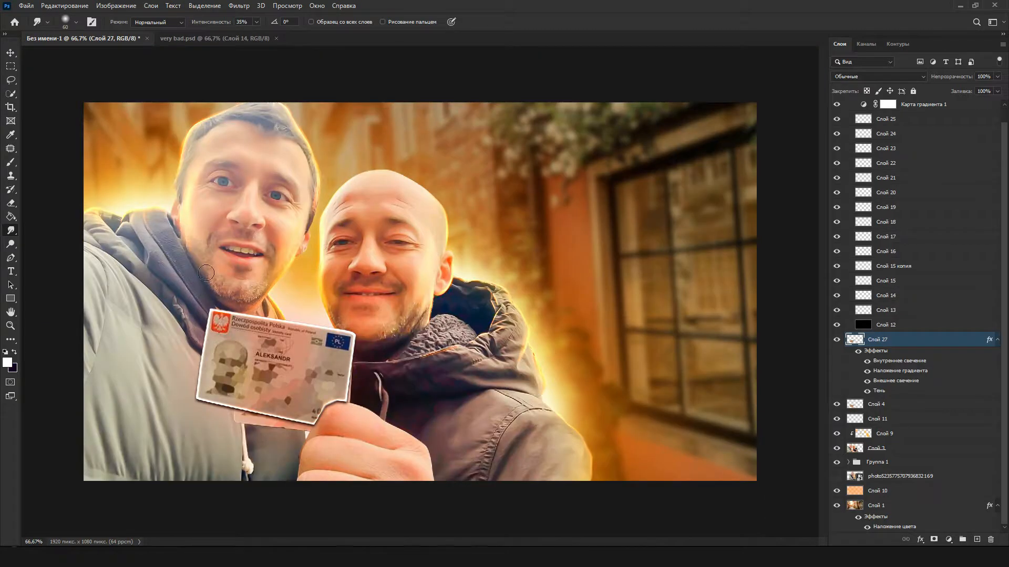
# - Rasterize the card copy's layer style and erase its white border over the thumb with a hard 117 px eraser
pyautogui.press('e')
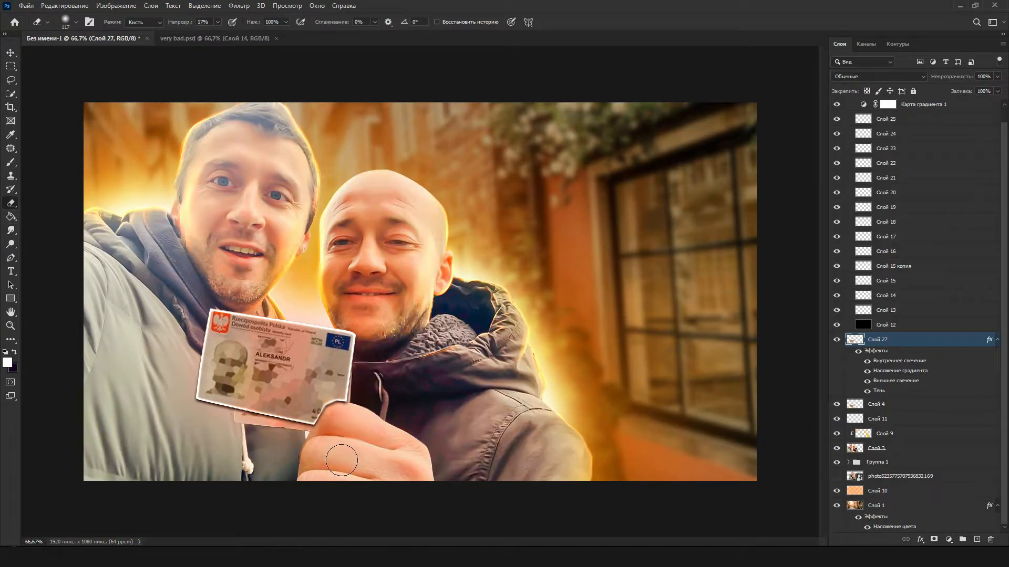
pyautogui.hotkey('ctrl', '+')
pyautogui.hotkey('ctrl', '+')
pyautogui.hotkey('ctrl', '+')
pyautogui.scroll(-10, 383, 450)
pyautogui.rightClick(905, 339)
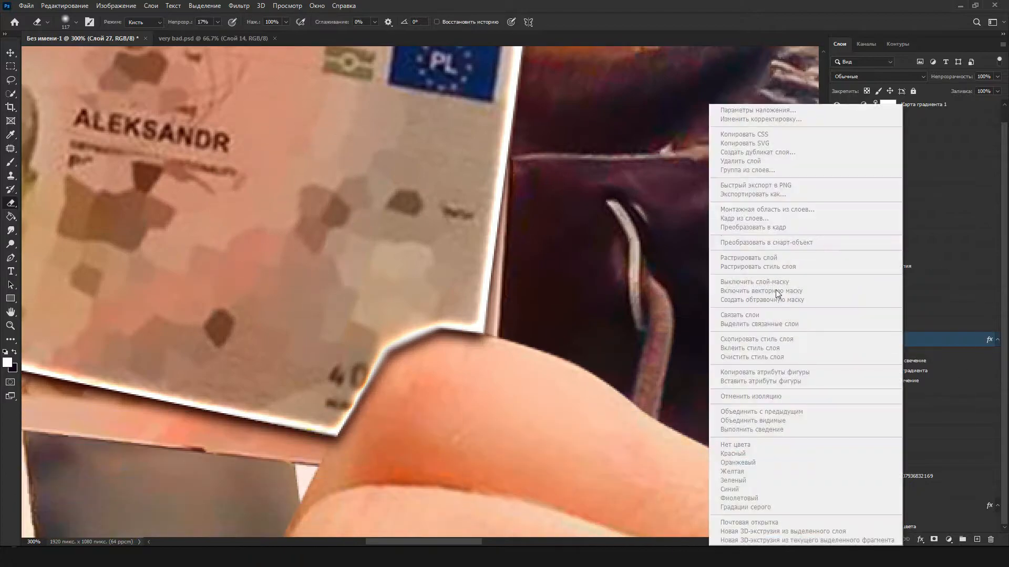
pyautogui.click(772, 268)
pyautogui.click(76, 21)
pyautogui.click(106, 82)
pyautogui.press('Return')
pyautogui.hotkey('ctrl', '-')
pyautogui.hotkey('ctrl', '-')
pyautogui.hotkey('ctrl', '-')
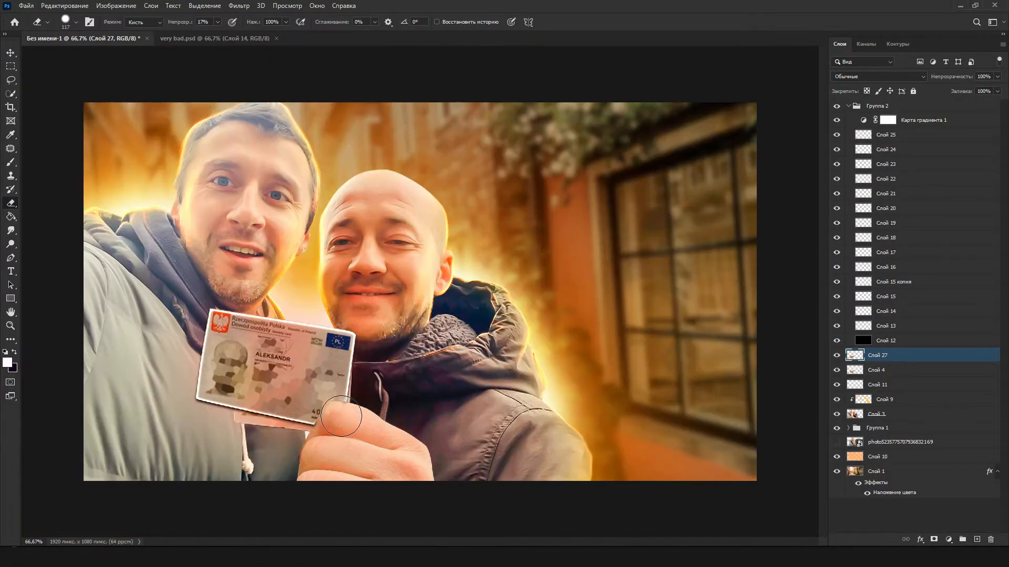
# - Add a new layer beneath the card layers and paint a soft pink #ffdada glow behind the card with a 417 px brush
pyautogui.click(890, 383)
pyautogui.click(977, 540)
pyautogui.click(7, 363)
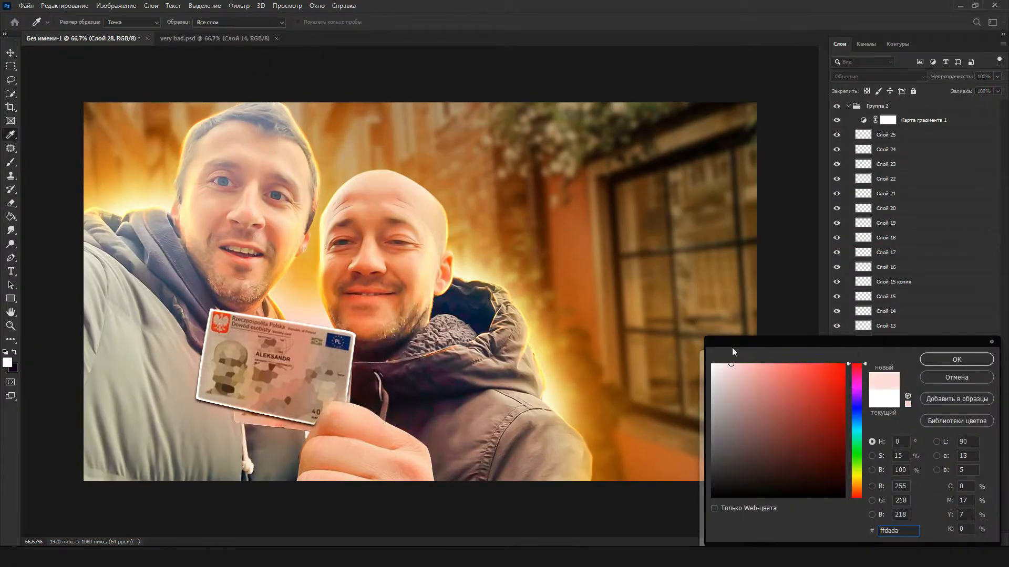
pyautogui.press('Return')
pyautogui.click(76, 22)
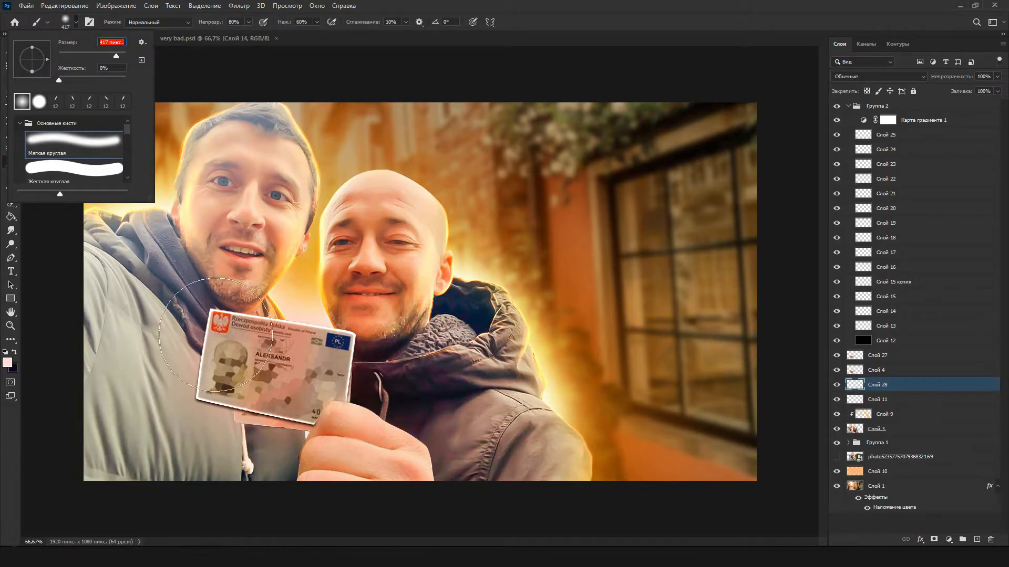
pyautogui.click(277, 369)
# - Duplicate the pink glow layer and set the copy's blend mode to Overlay (Перекрытие)
pyautogui.hotkey('ctrl', 'j')
pyautogui.click(878, 77)
pyautogui.click(865, 206)
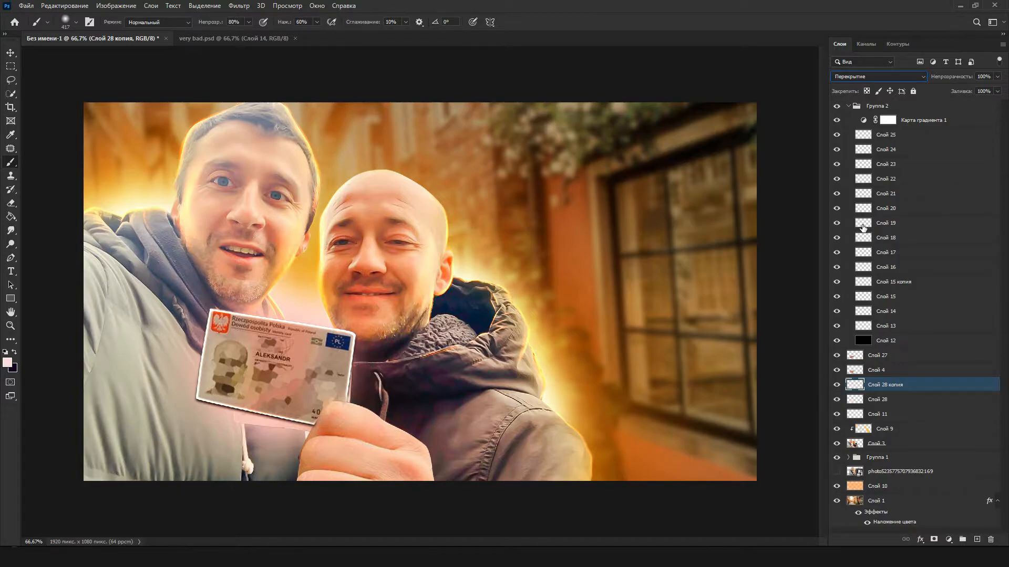
# - Switch to Telegram Web in the browser and open the Polska chat
pyautogui.click(899, 134)
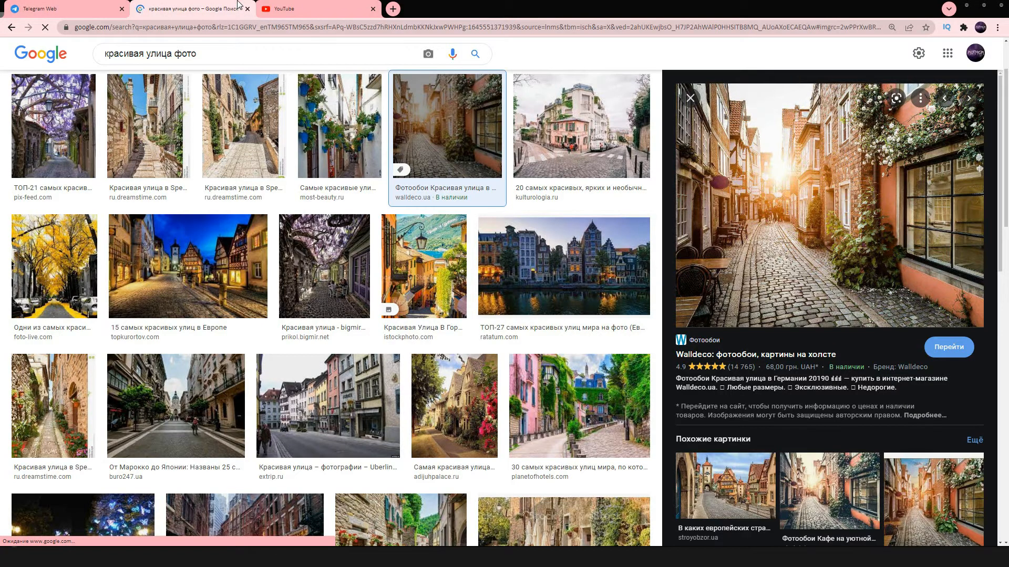
pyautogui.click(16, 7)
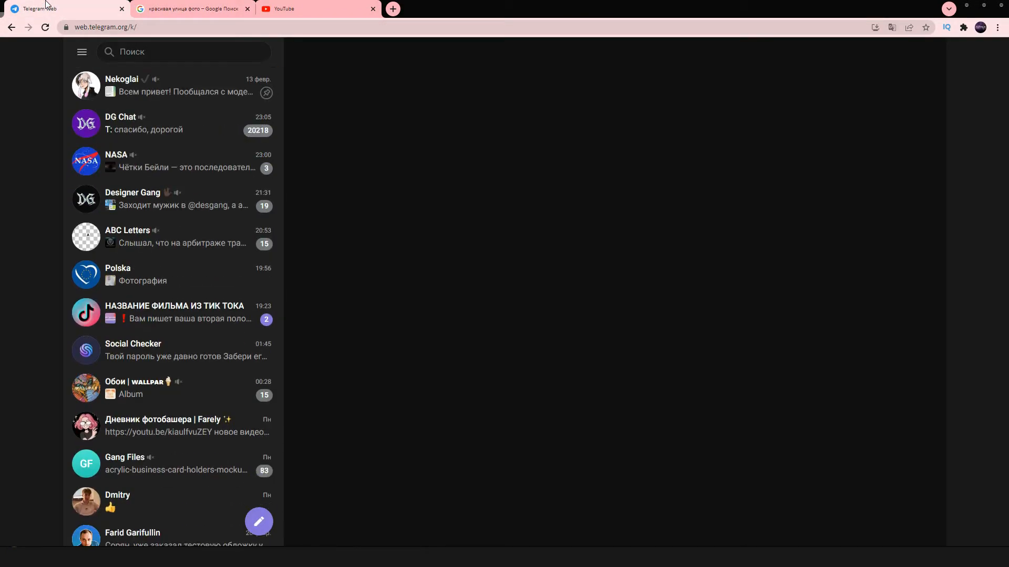
pyautogui.click(150, 274)
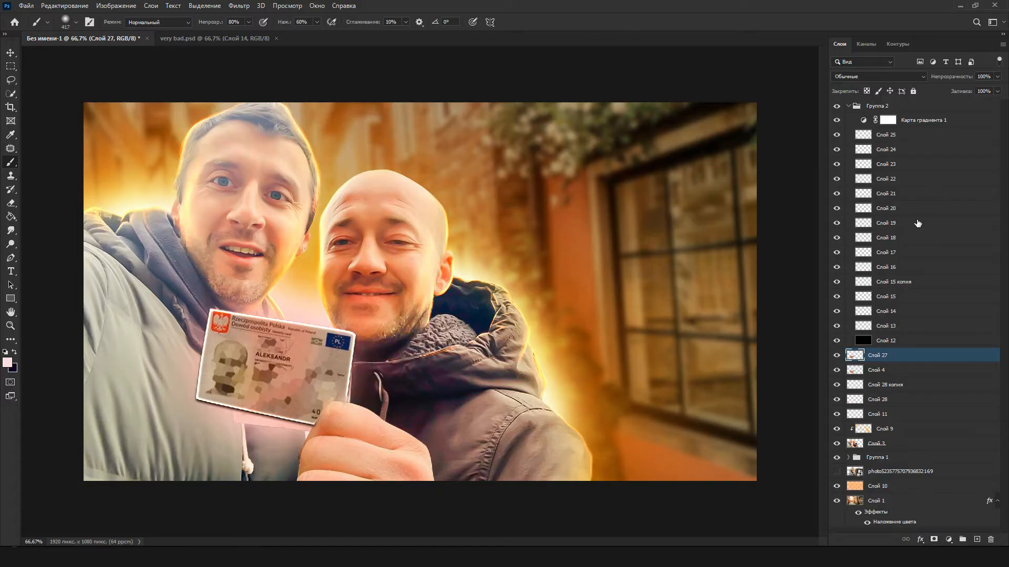
# - Add the title text ПОЛУЧИЛИ above the card layers and place it, slightly slanted in a blocky pixel font, beside the bald man's head
pyautogui.click(512, 235)
pyautogui.write('ПОЛУЧ')
pyautogui.hotkey('ctrl', 't')
pyautogui.moveTo(367, 196); pyautogui.dragTo(424, 198)
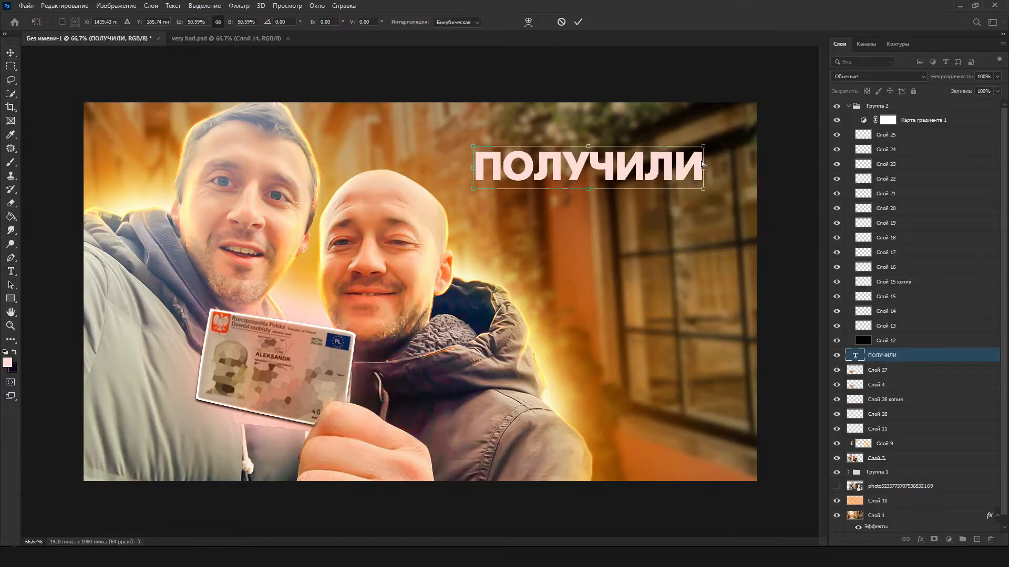
pyautogui.moveTo(587, 167); pyautogui.dragTo(584, 143)
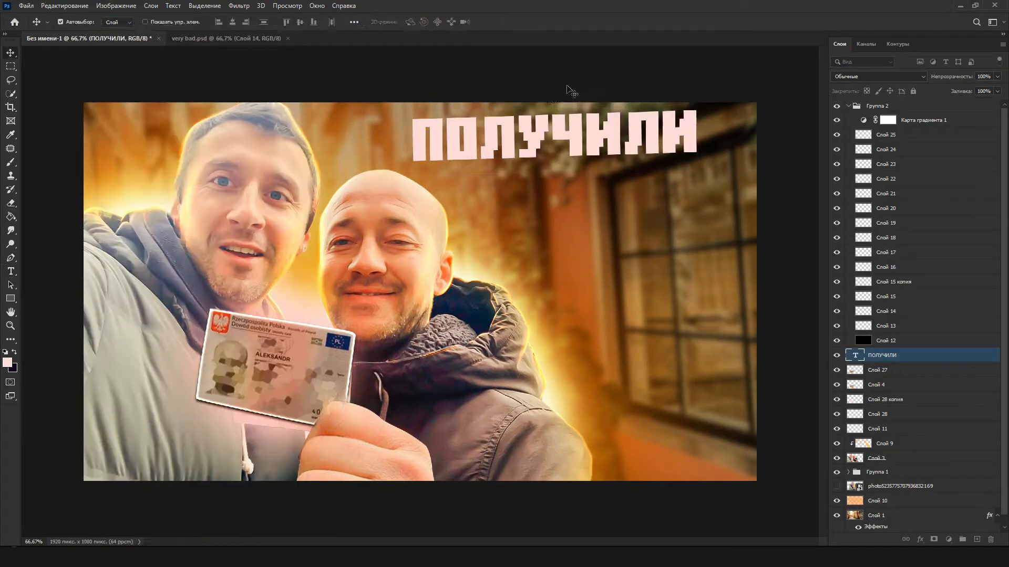
# - Enlarge the ПОЛУЧИЛИ title so it spans from above the bald man's head to the picture's far edge
pyautogui.hotkey('ctrl', 't')
pyautogui.moveTo(689, 141); pyautogui.dragTo(756, 149)
pyautogui.press('Return')
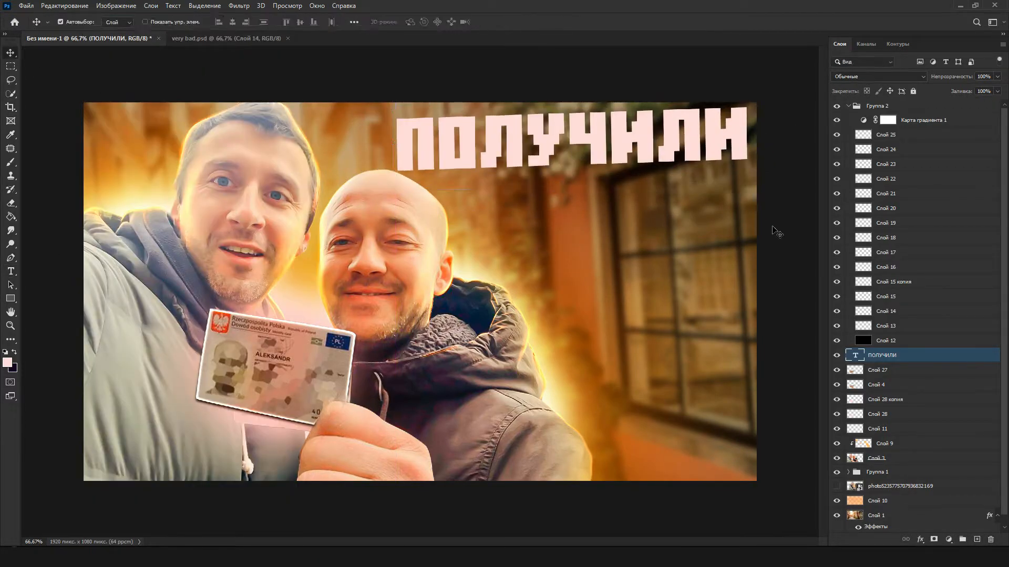
# - Apply the striped gold style preset to the ПОЛУЧИЛИ title layer
pyautogui.doubleClick(920, 355)
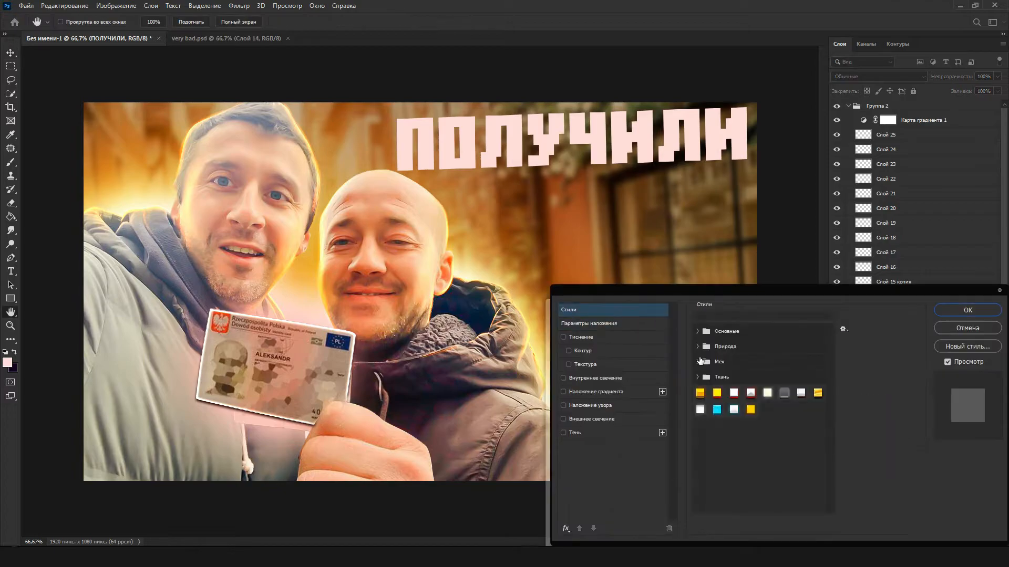
pyautogui.click(717, 410)
pyautogui.click(818, 393)
# - Add an orange Outer Glow in Screen mode with a size of 120 px to the ПОЛУЧИЛИ title and adjust its drop shadow
pyautogui.click(566, 528)
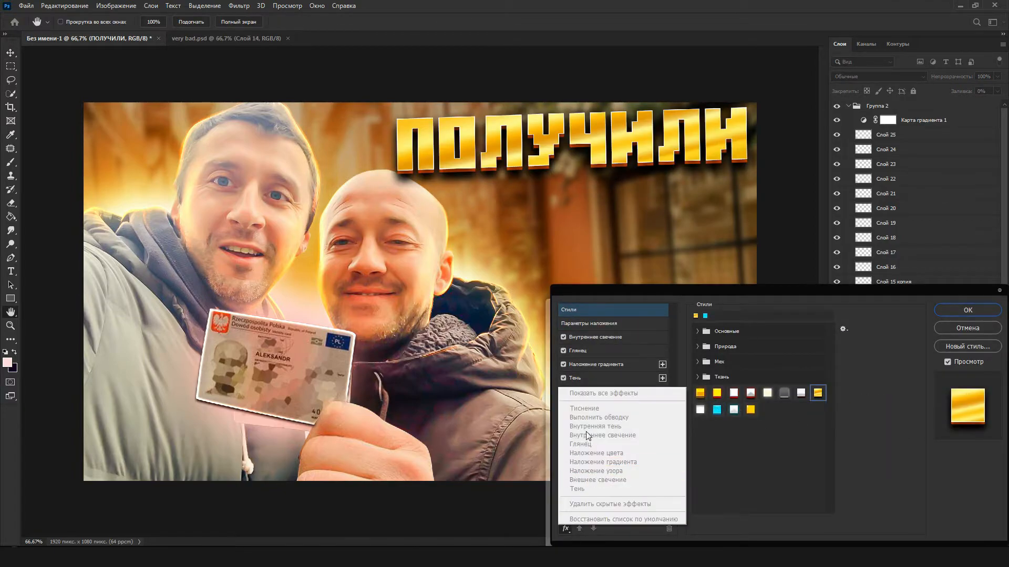
pyautogui.click(585, 432)
pyautogui.click(721, 374)
pyautogui.click(952, 360)
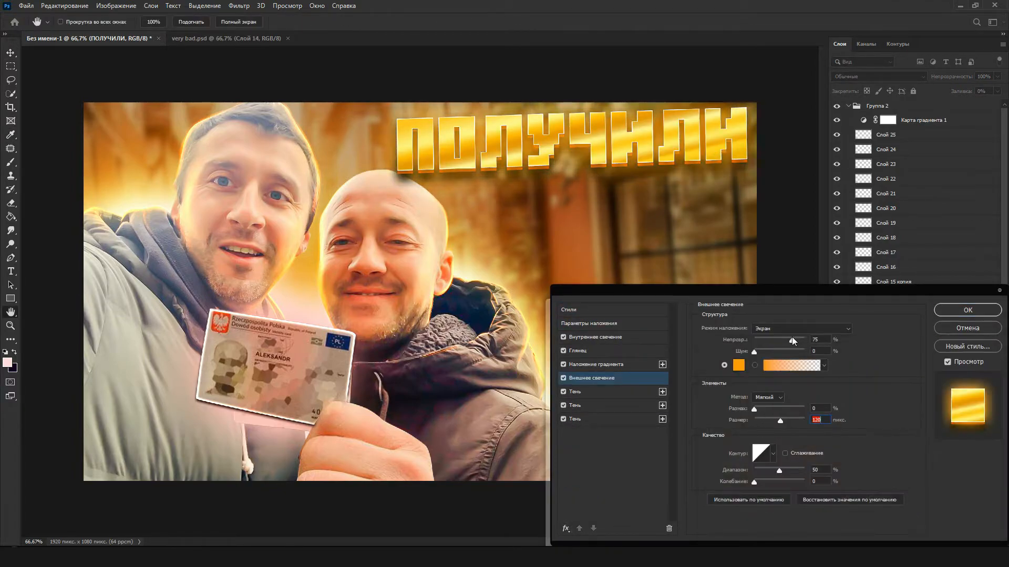
pyautogui.click(575, 419)
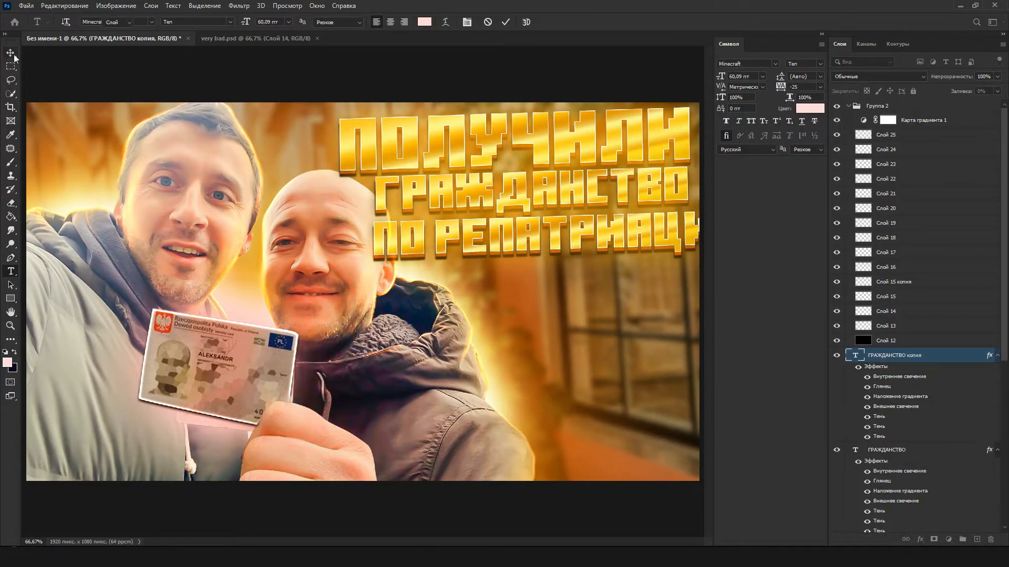
# - Shrink the ПО РЕПАТРИАЦИИ line so it fits beneath ГРАЖДАНСТВО within the picture
pyautogui.moveTo(721, 76); pyautogui.dragTo(699, 77)
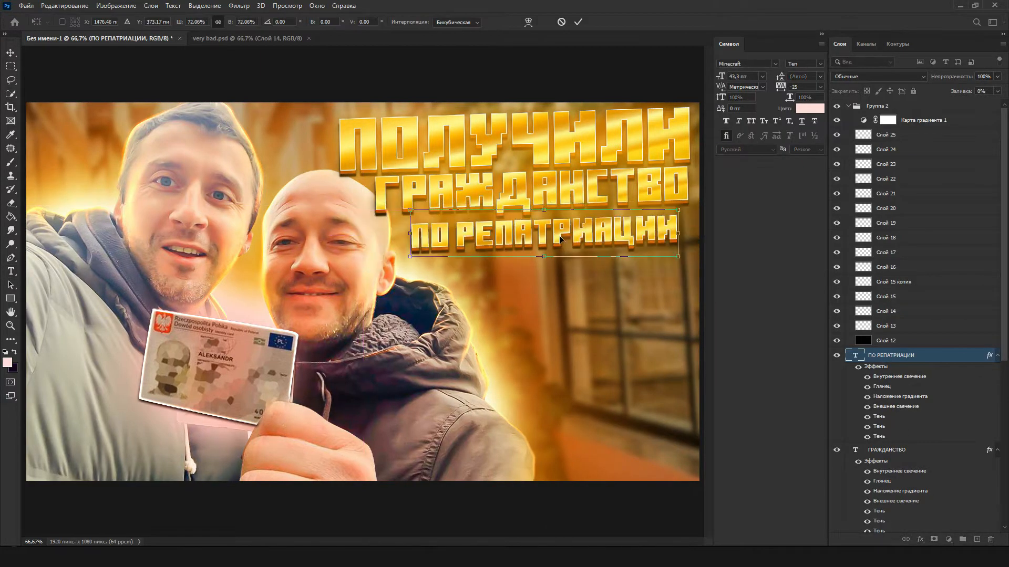
pyautogui.click(822, 44)
pyautogui.click(798, 132)
pyautogui.doubleClick(861, 354)
pyautogui.click(569, 310)
pyautogui.click(700, 409)
pyautogui.click(767, 393)
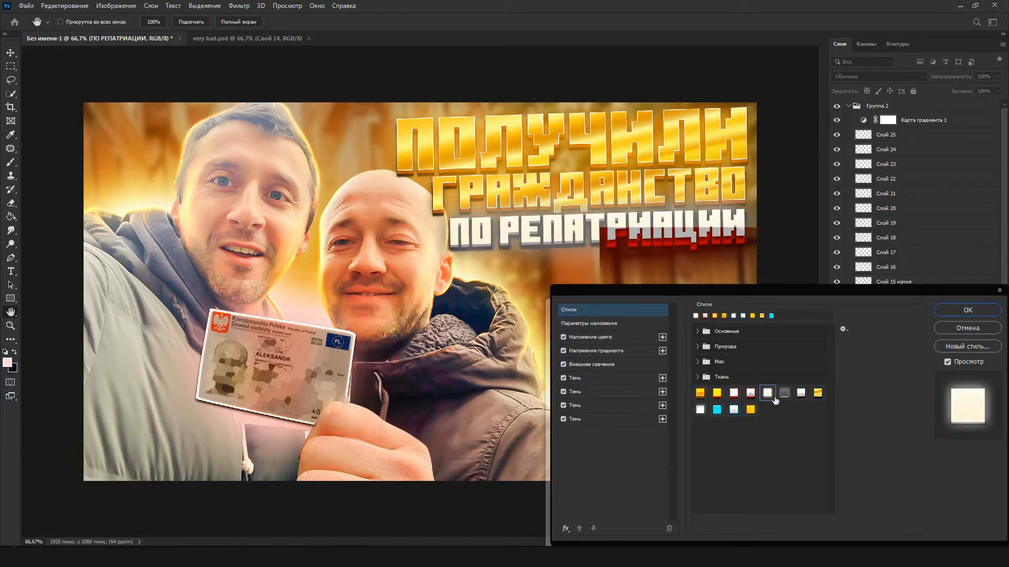
pyautogui.click(967, 328)
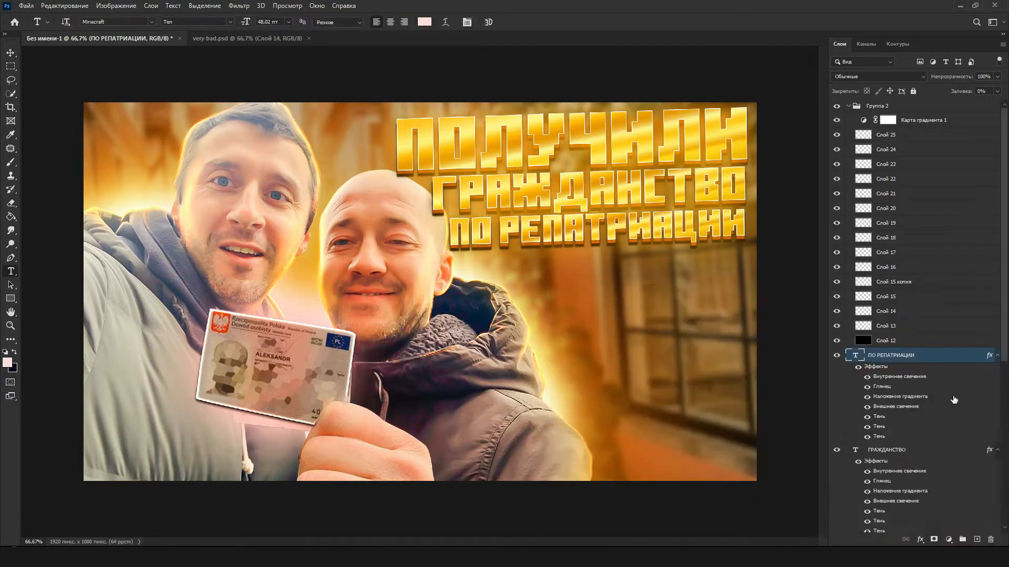
# - Add a new layer beneath the three title lines and choose the rough stroke brush tip 2487
pyautogui.scroll(-3, 893, 420)
pyautogui.click(882, 481)
pyautogui.press('b')
pyautogui.click(145, 98)
pyautogui.scroll(-5, 383, 205)
pyautogui.click(216, 315)
pyautogui.click(146, 85)
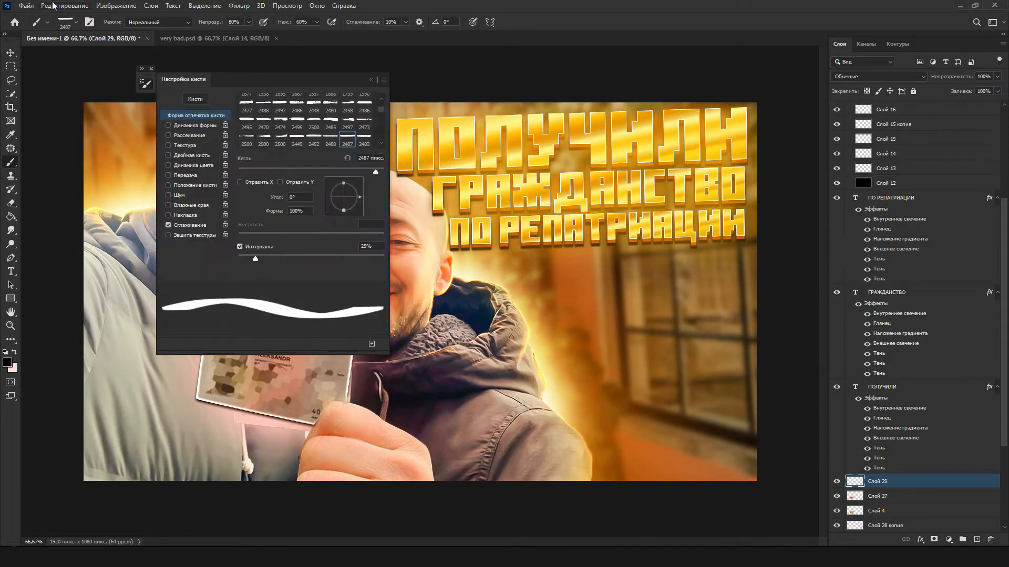
pyautogui.click(146, 84)
# - Stamp a rough black stroke behind ПО РЕПАТРИАЦИИ, fit copies behind the upper title lines and merge them into one layer
pyautogui.click(547, 227)
pyautogui.hotkey('ctrl', 't')
pyautogui.moveTo(359, 229); pyautogui.dragTo(438, 229)
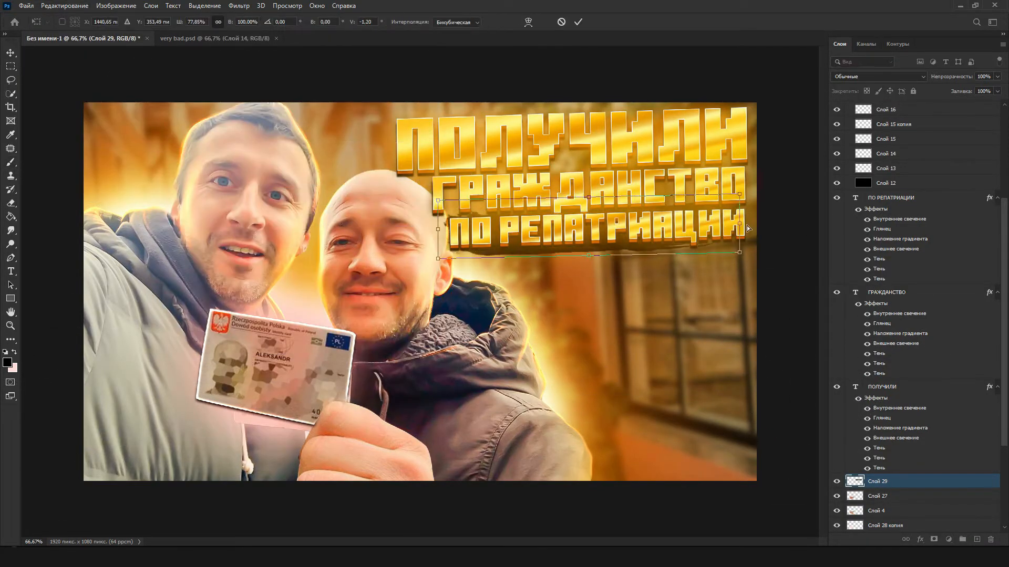
pyautogui.moveTo(592, 226); pyautogui.dragTo(572, 145)
pyautogui.moveTo(733, 145); pyautogui.dragTo(757, 145)
pyautogui.press('Return')
pyautogui.hotkey('ctrl', 'e')
# - Move the merged stroke backing beneath the men's photo layer and shift it slightly upward behind the title
pyautogui.hotkey('ctrl', 't')
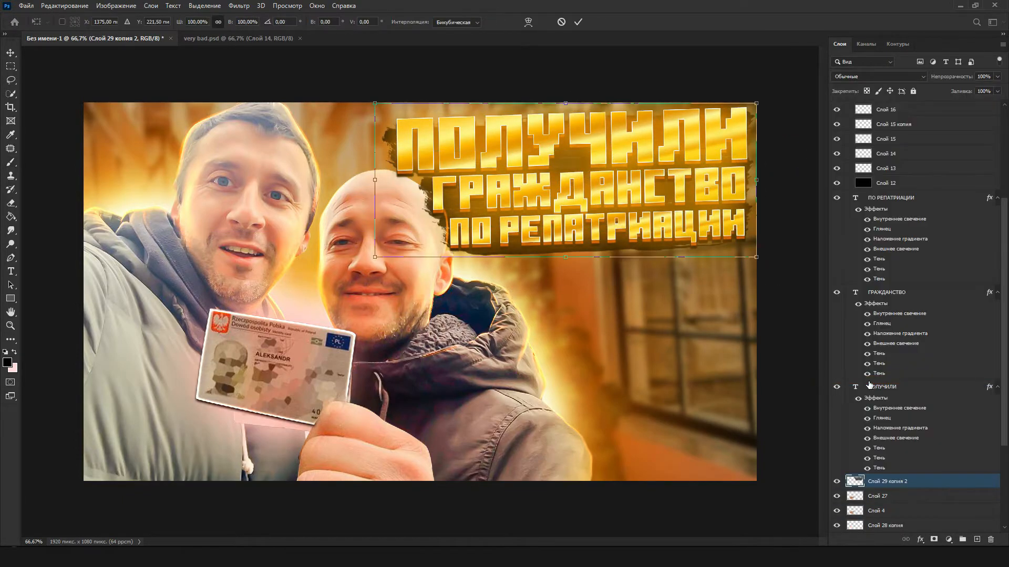
pyautogui.moveTo(888, 481); pyautogui.dragTo(862, 475)
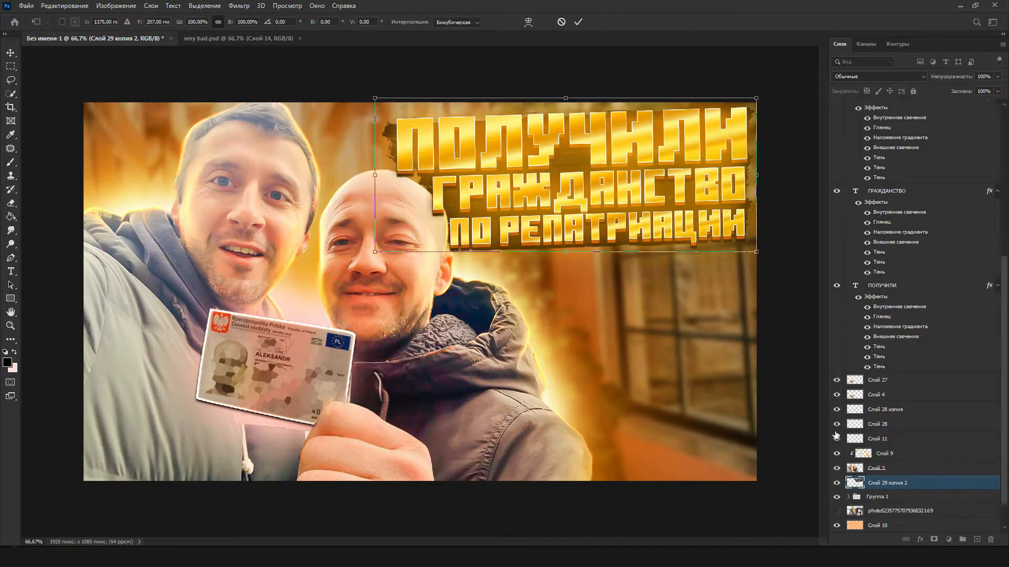
pyautogui.press('Return')
pyautogui.press('b')
# - Add a partly transparent yellow Color Overlay to the ПОЛУЧИЛИ title and copy its layer style to the other title lines
pyautogui.scroll(1, 893, 341)
pyautogui.doubleClick(921, 312)
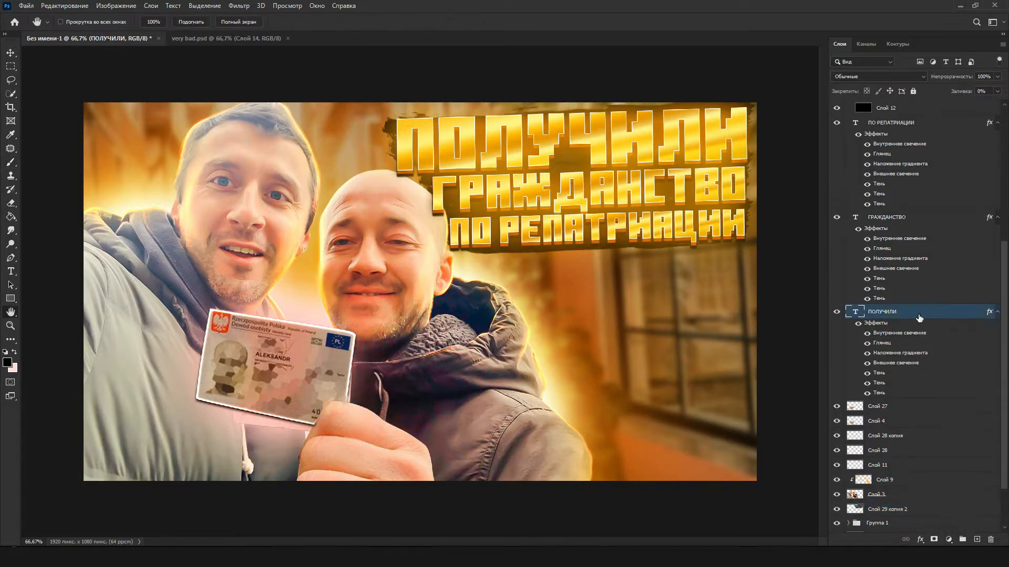
pyautogui.click(590, 364)
pyautogui.click(863, 329)
pyautogui.click(948, 360)
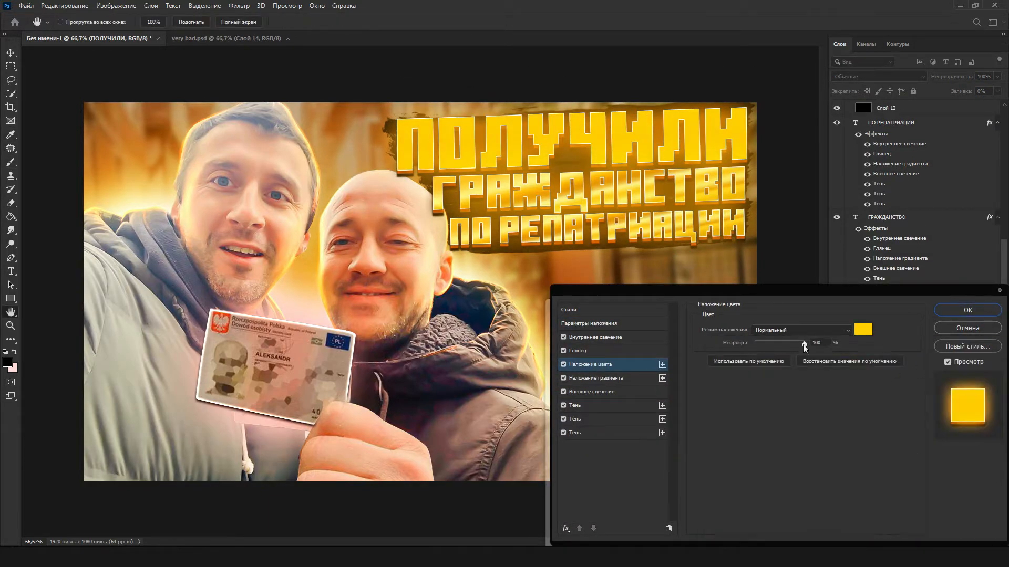
pyautogui.click(958, 310)
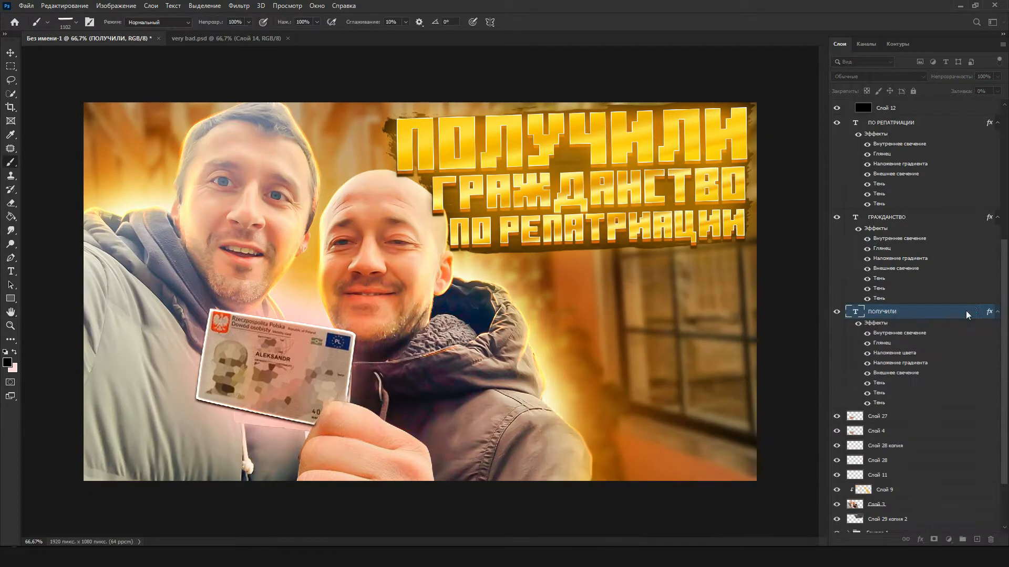
pyautogui.moveTo(990, 226); pyautogui.dragTo(893, 331)
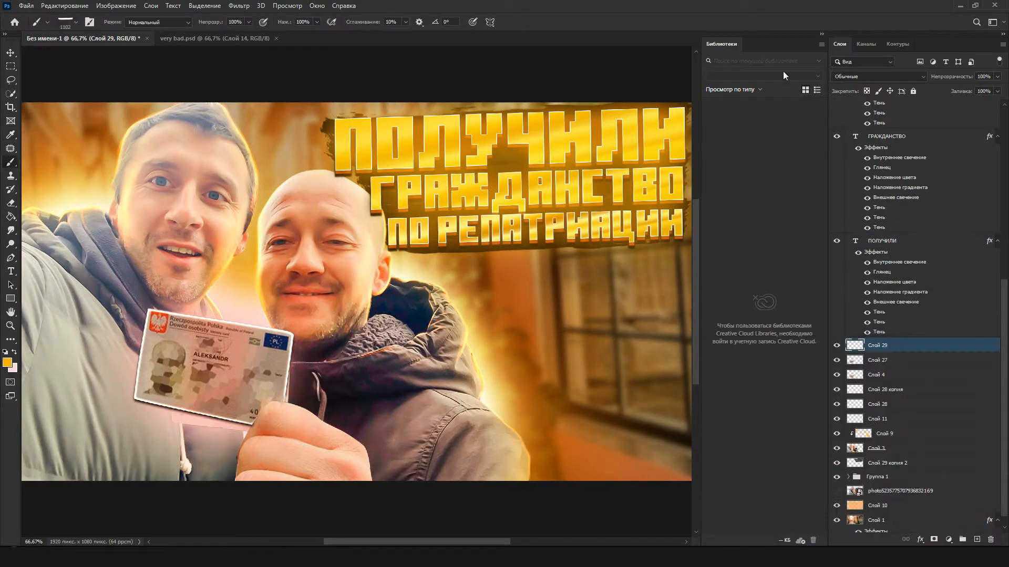
# - Paint an orange glow behind the title with a 464 px soft round brush, stretch it and set its layer to Linear Dodge (Add)
pyautogui.click(75, 22)
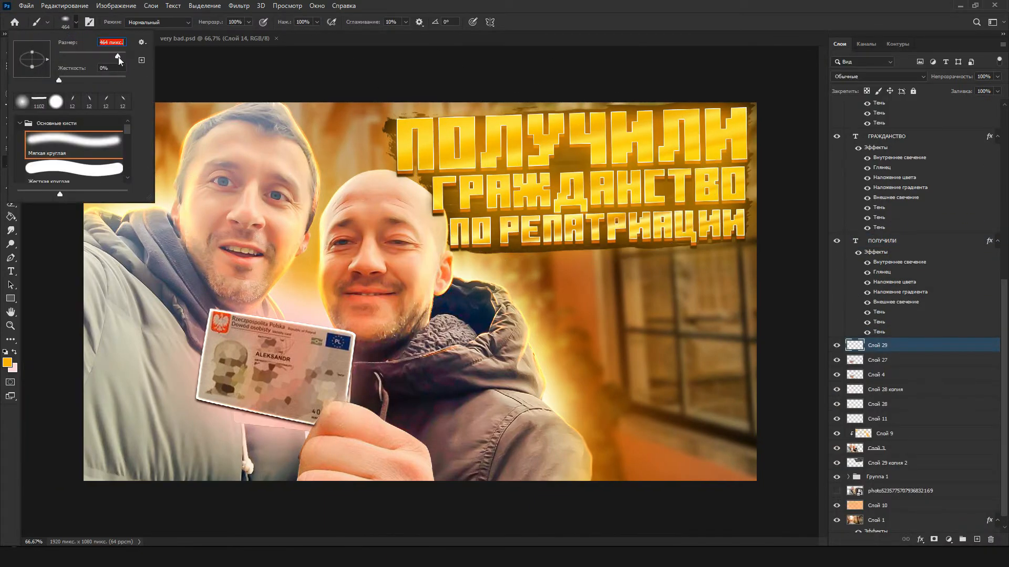
pyautogui.moveTo(528, 184); pyautogui.dragTo(633, 185)
pyautogui.hotkey('ctrl', 't')
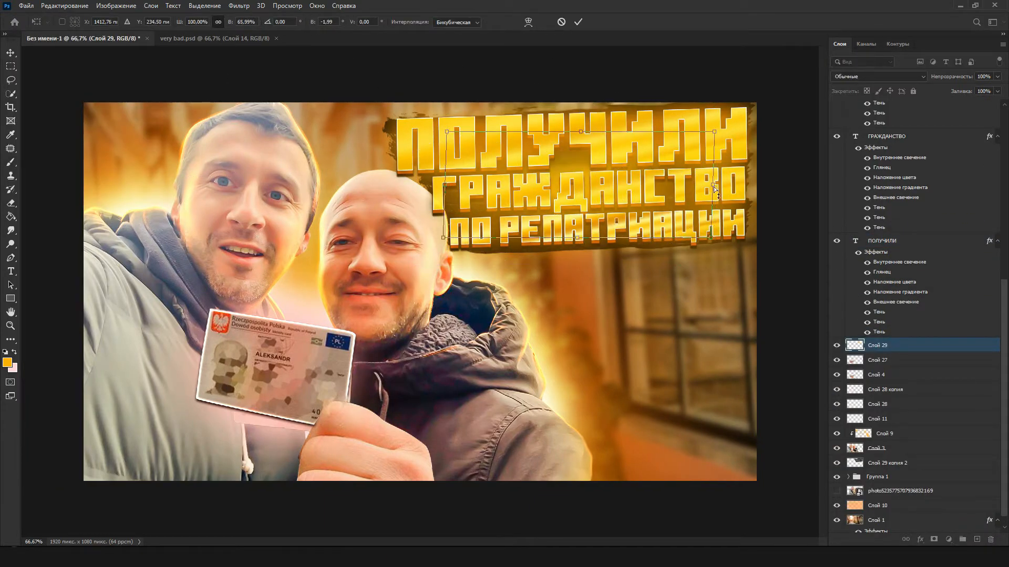
pyautogui.press('Return')
pyautogui.click(877, 76)
pyautogui.click(873, 169)
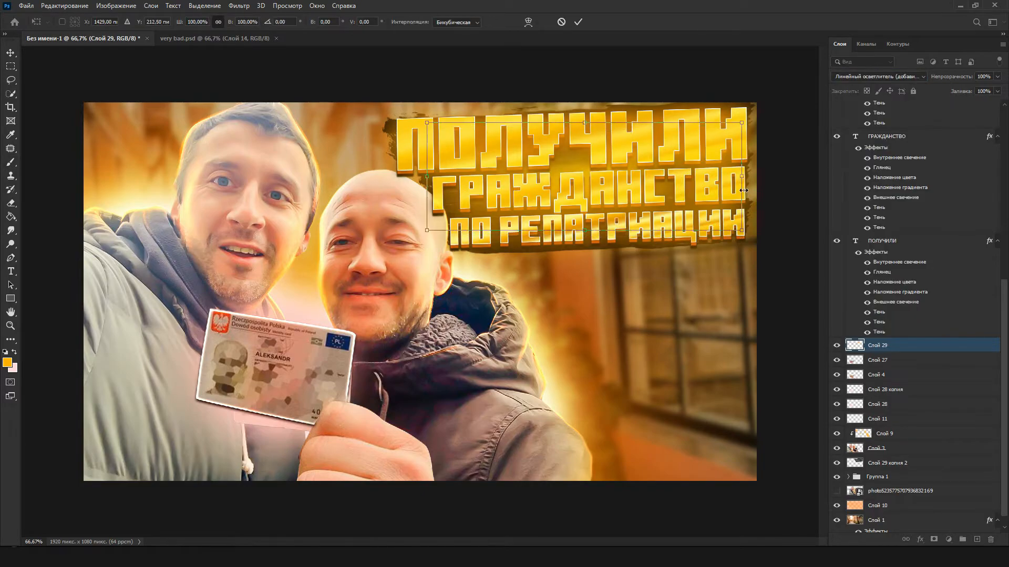
# - Duplicate the orange glow layer, merge the two glow layers and adjust the result with Hue/Saturation
pyautogui.hotkey('ctrl', 'j')
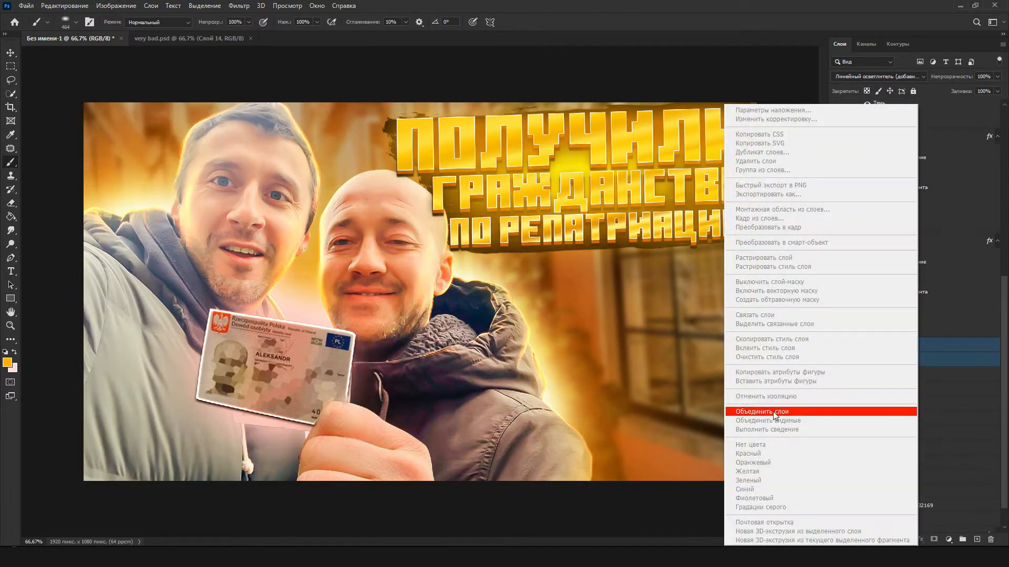
pyautogui.hotkey('ctrl', 'u')
pyautogui.press('Return')
# - Duplicate the merged glow layer, set the copy's blend mode to Color Dodge (Осветление основы) and adjust the glow's opacity
pyautogui.hotkey('ctrl', 'j')
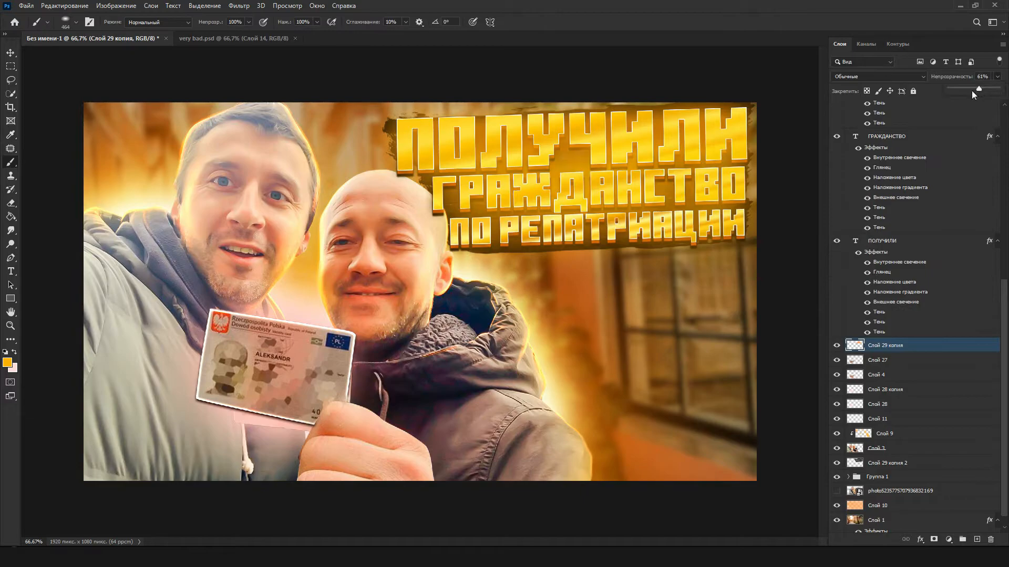
pyautogui.click(877, 76)
pyautogui.click(874, 175)
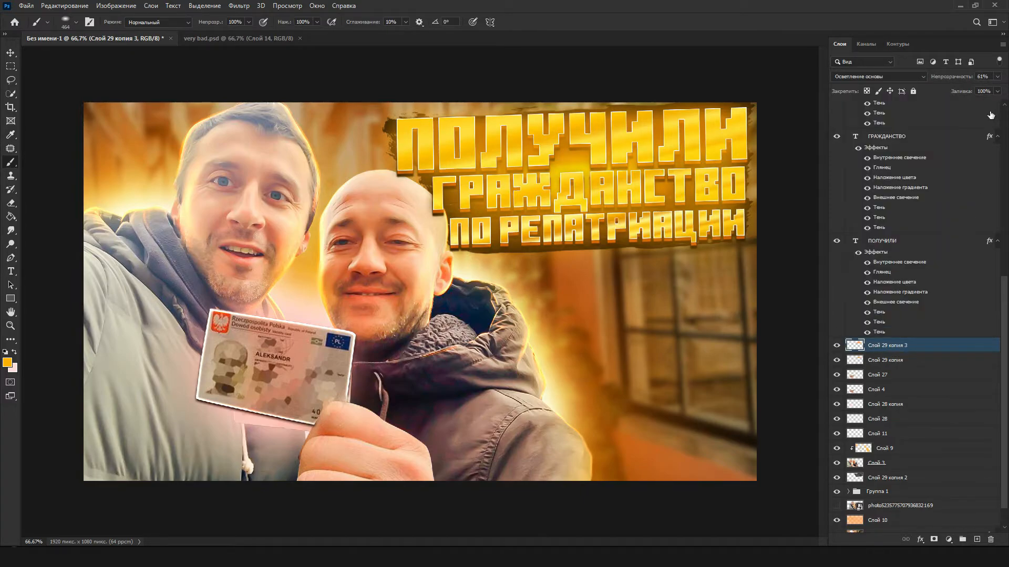
pyautogui.hotkey('shift', 'alt', '[')
pyautogui.moveTo(997, 77); pyautogui.dragTo(972, 91)
# - Add a white (ffffff) drop shadow in Normal mode to the rough stroke backing layer and adjust its shadow settings
pyautogui.doubleClick(893, 478)
pyautogui.click(864, 329)
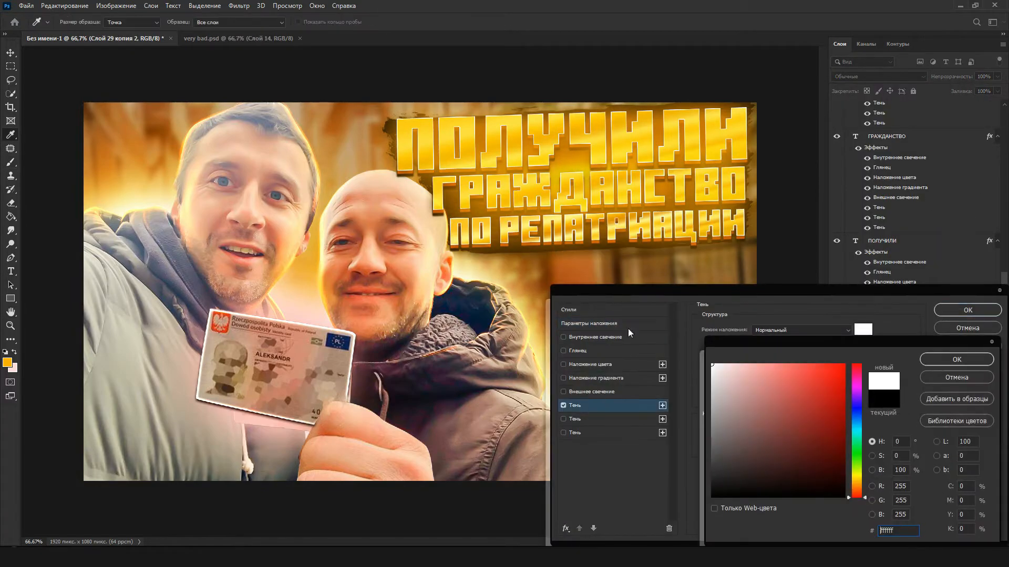
pyautogui.click(807, 364)
pyautogui.press('Return')
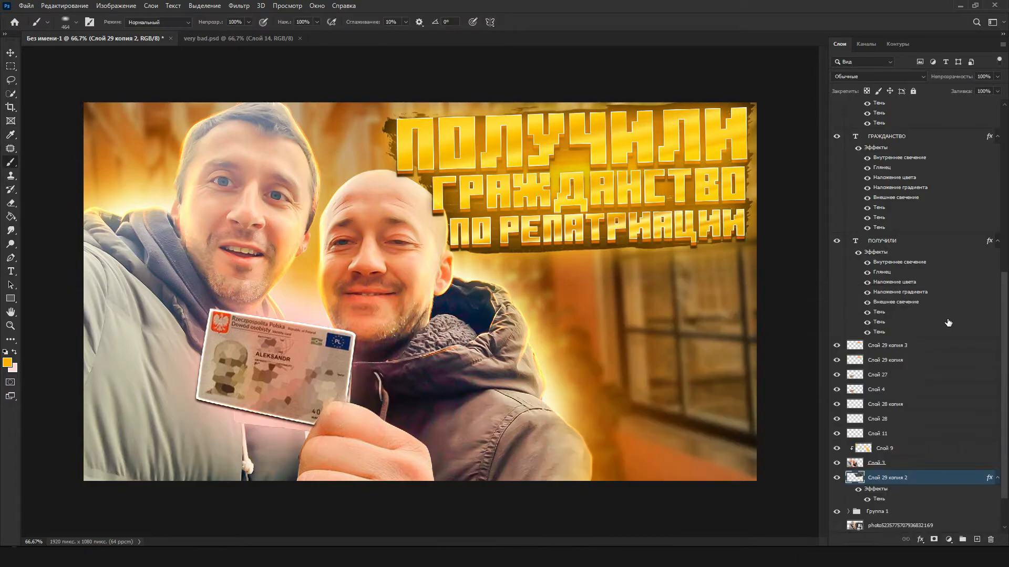
pyautogui.click(574, 433)
pyautogui.write('00')
pyautogui.moveTo(755, 388)
pyautogui.mouseDown()
pyautogui.moveTo(769, 387)
pyautogui.moveTo(762, 399)
pyautogui.moveTo(776, 387)
pyautogui.moveTo(760, 401)
pyautogui.mouseUp()
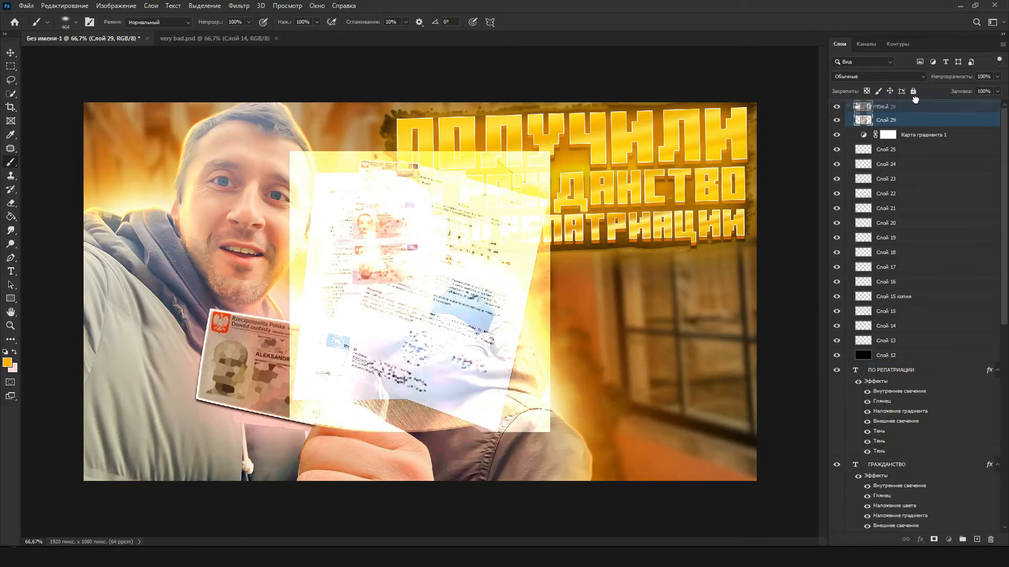
# - Place the documents photo layer above Группа 2 and trace the papers' outline with the Pen tool
pyautogui.moveTo(915, 100); pyautogui.dragTo(915, 102)
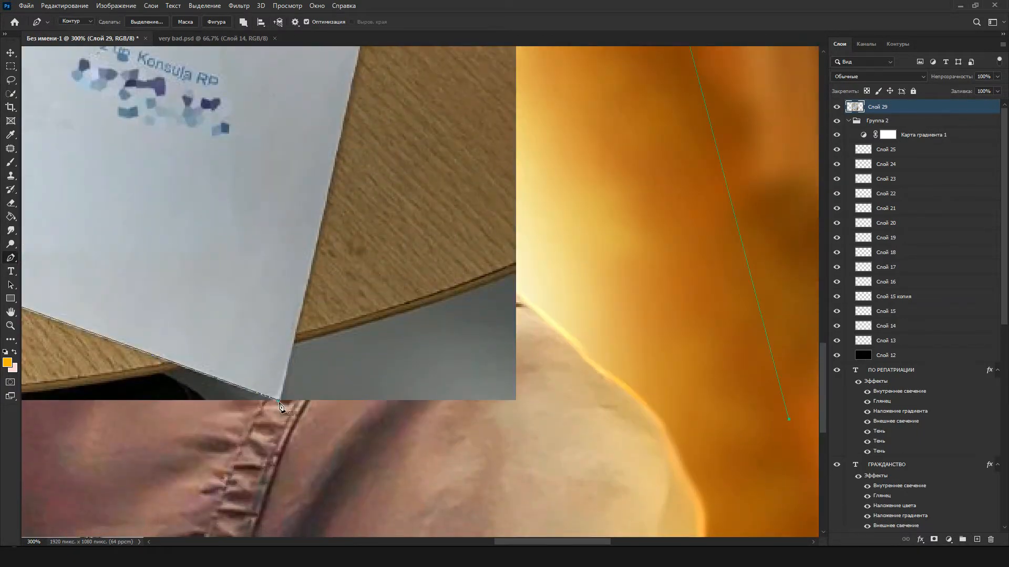
pyautogui.hotkey('ctrl', '0')
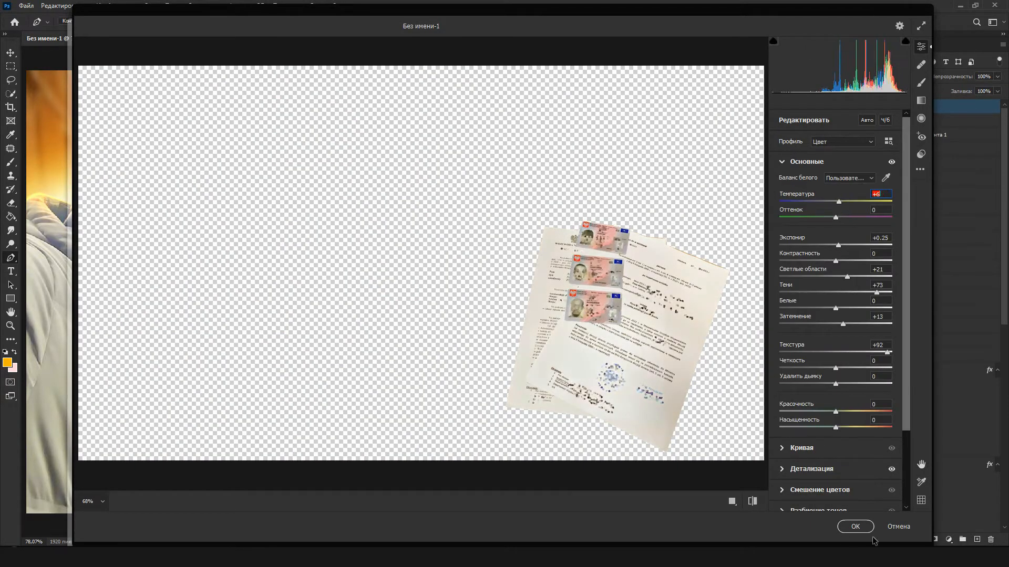
# - Grade the cut-out papers in Camera Raw with temperature +6, exposure +0.25, highlights +21, shadows +73, blacks +13 and texture +92
pyautogui.press('Return')
pyautogui.scroll(-10, 907, 310)
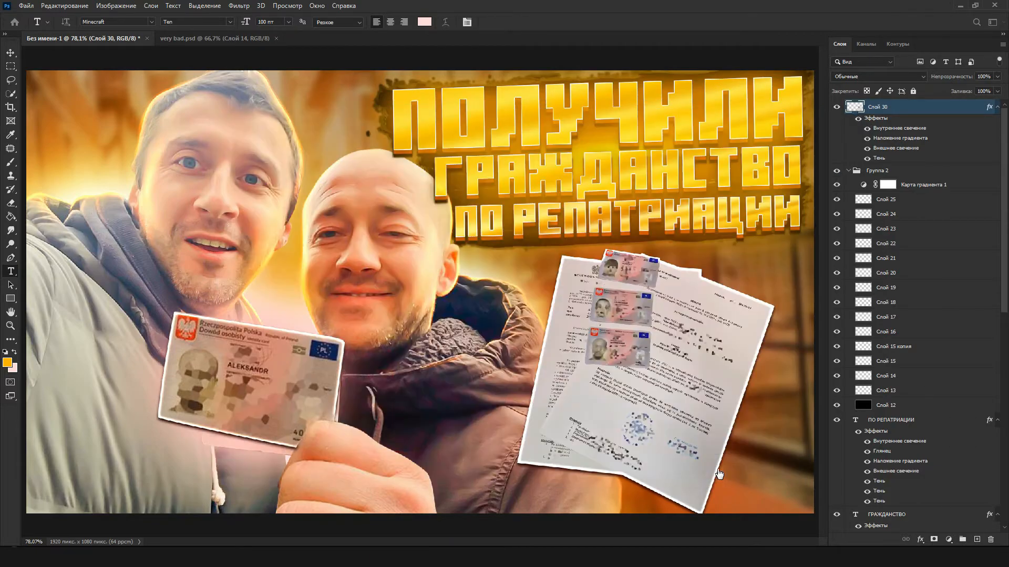
# - Stamp all visible layers into a new layer and set Camera Raw temperature +4, exposure -0.30, contrast +7, shadows +19 and blacks +18
pyautogui.hotkey('ctrl', 'shift', 'alt', 'e')
pyautogui.click(238, 6)
pyautogui.click(247, 62)
pyautogui.moveTo(836, 201); pyautogui.dragTo(838, 202)
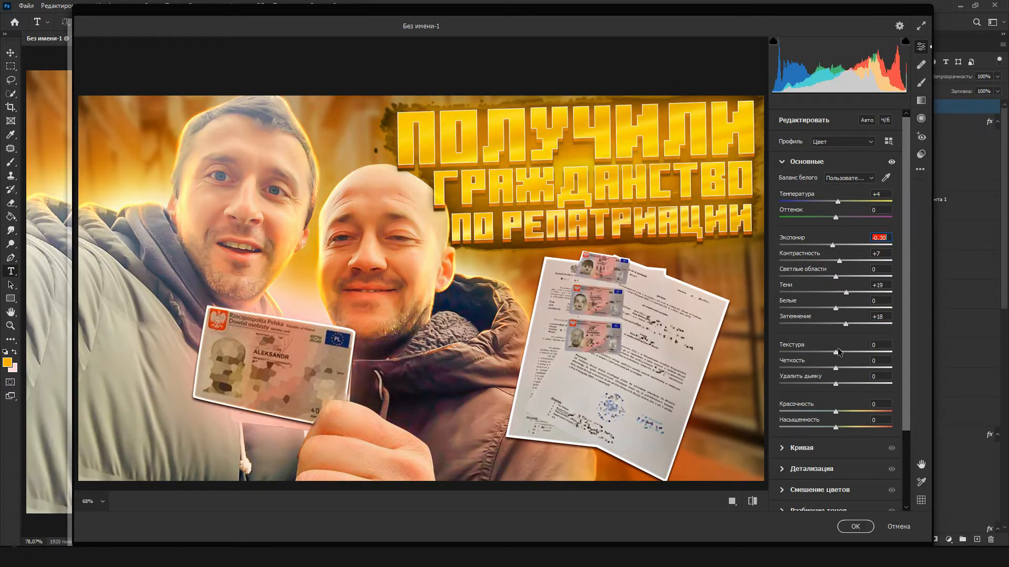
# - Adjust the stamped image's Detail settings in Camera Raw and apply the filter
pyautogui.click(812, 469)
pyautogui.click(806, 433)
pyautogui.moveTo(835, 353); pyautogui.dragTo(823, 354)
pyautogui.press('Return')
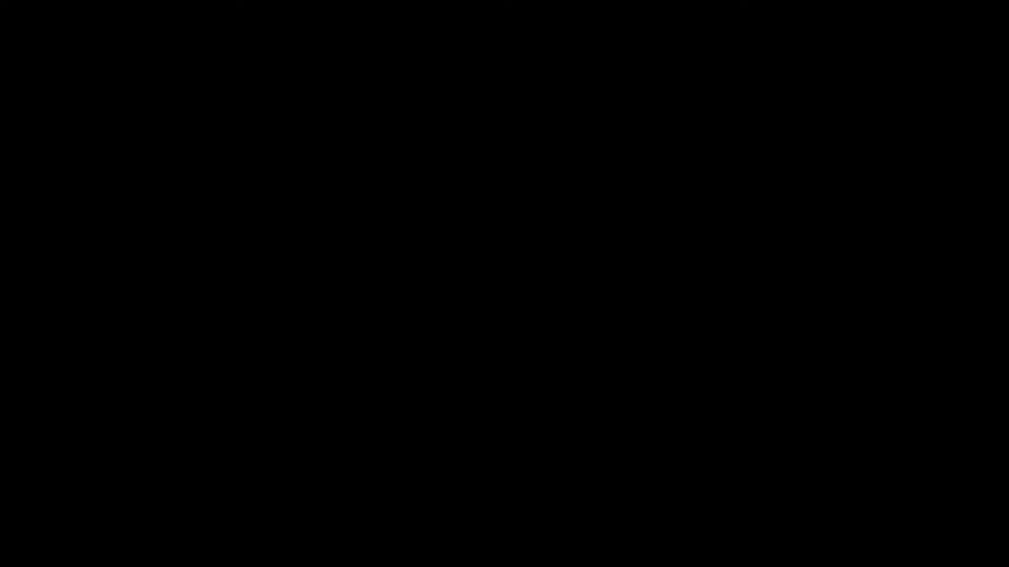